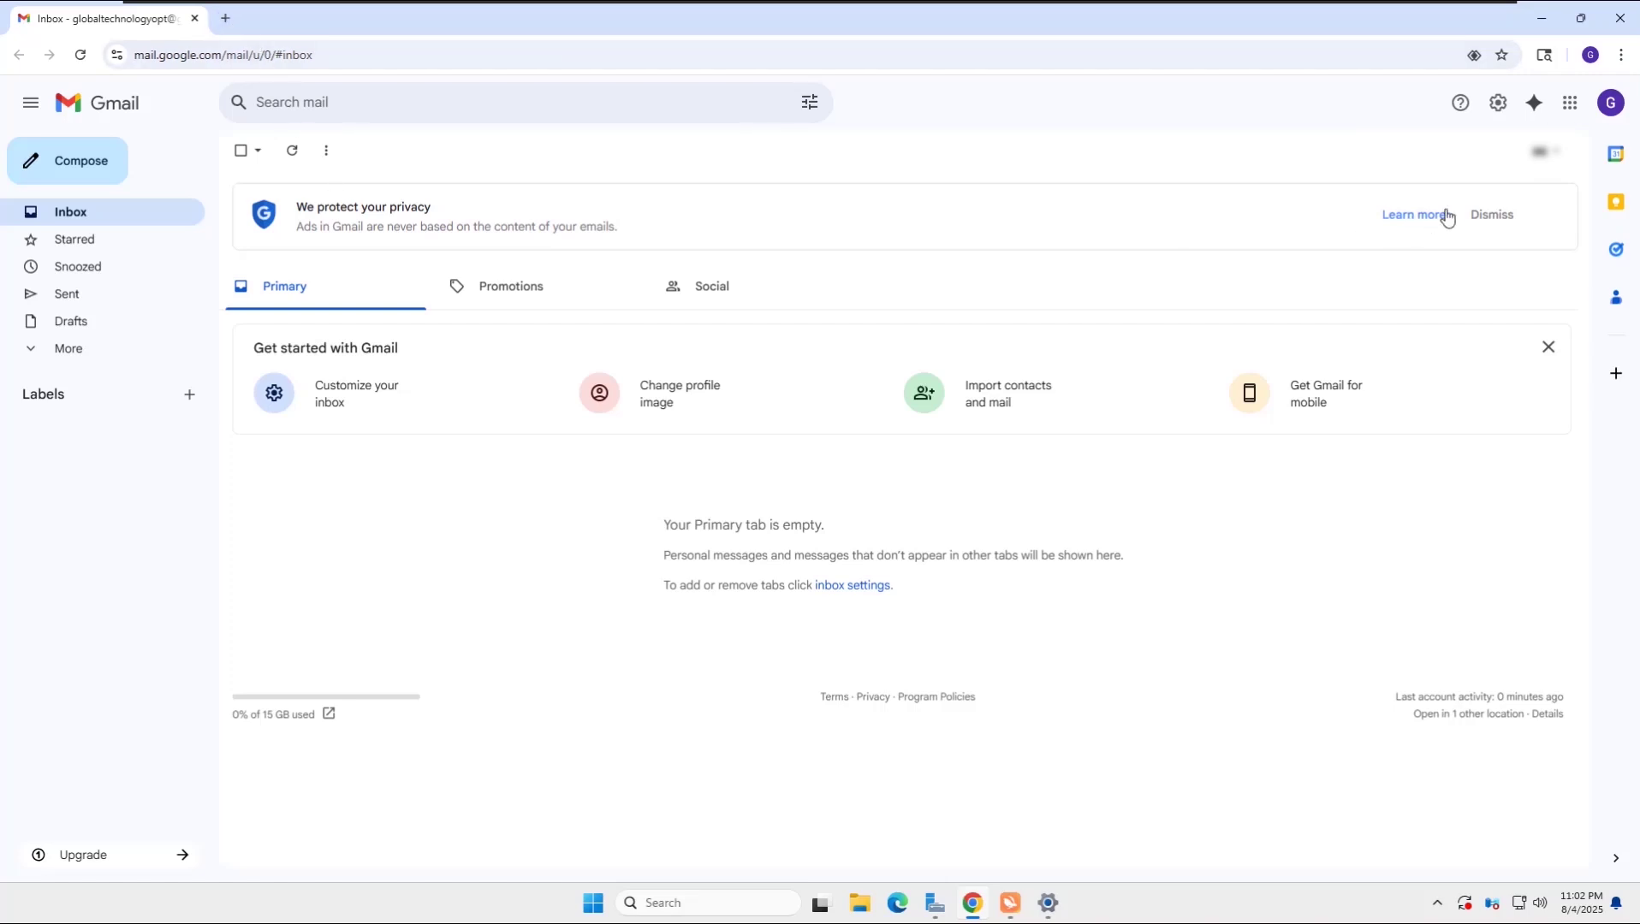
Check the Google account summary, then load broadcom.com in a new tab
{"action": "left_click", "coordinate": [1610, 105]}
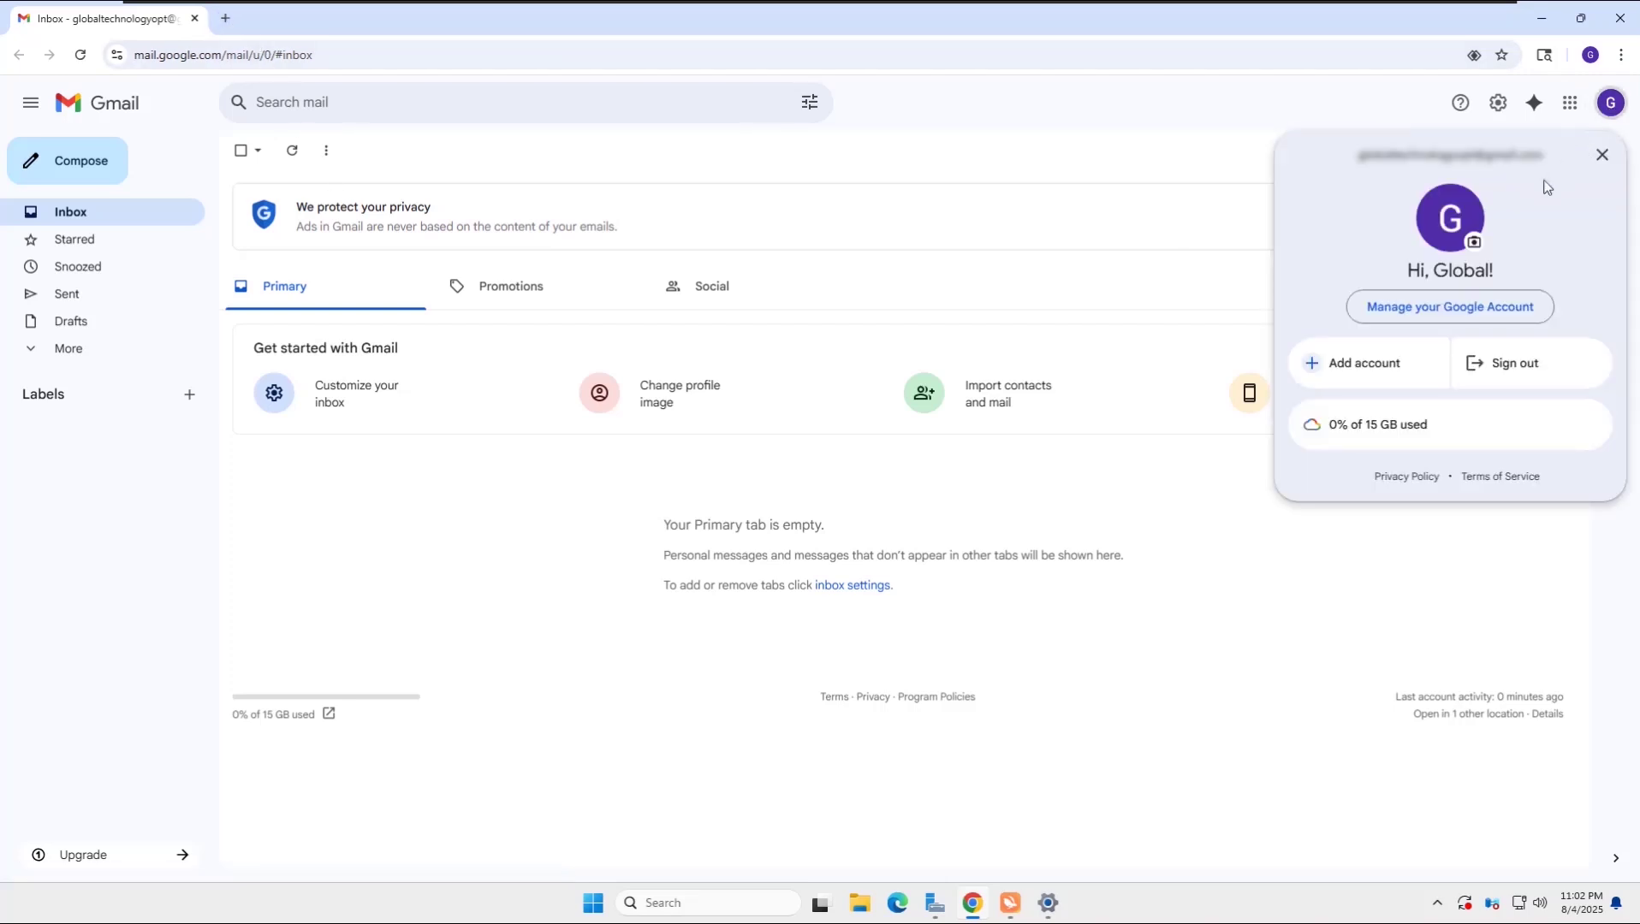
{"action": "left_click", "coordinate": [1187, 143]}
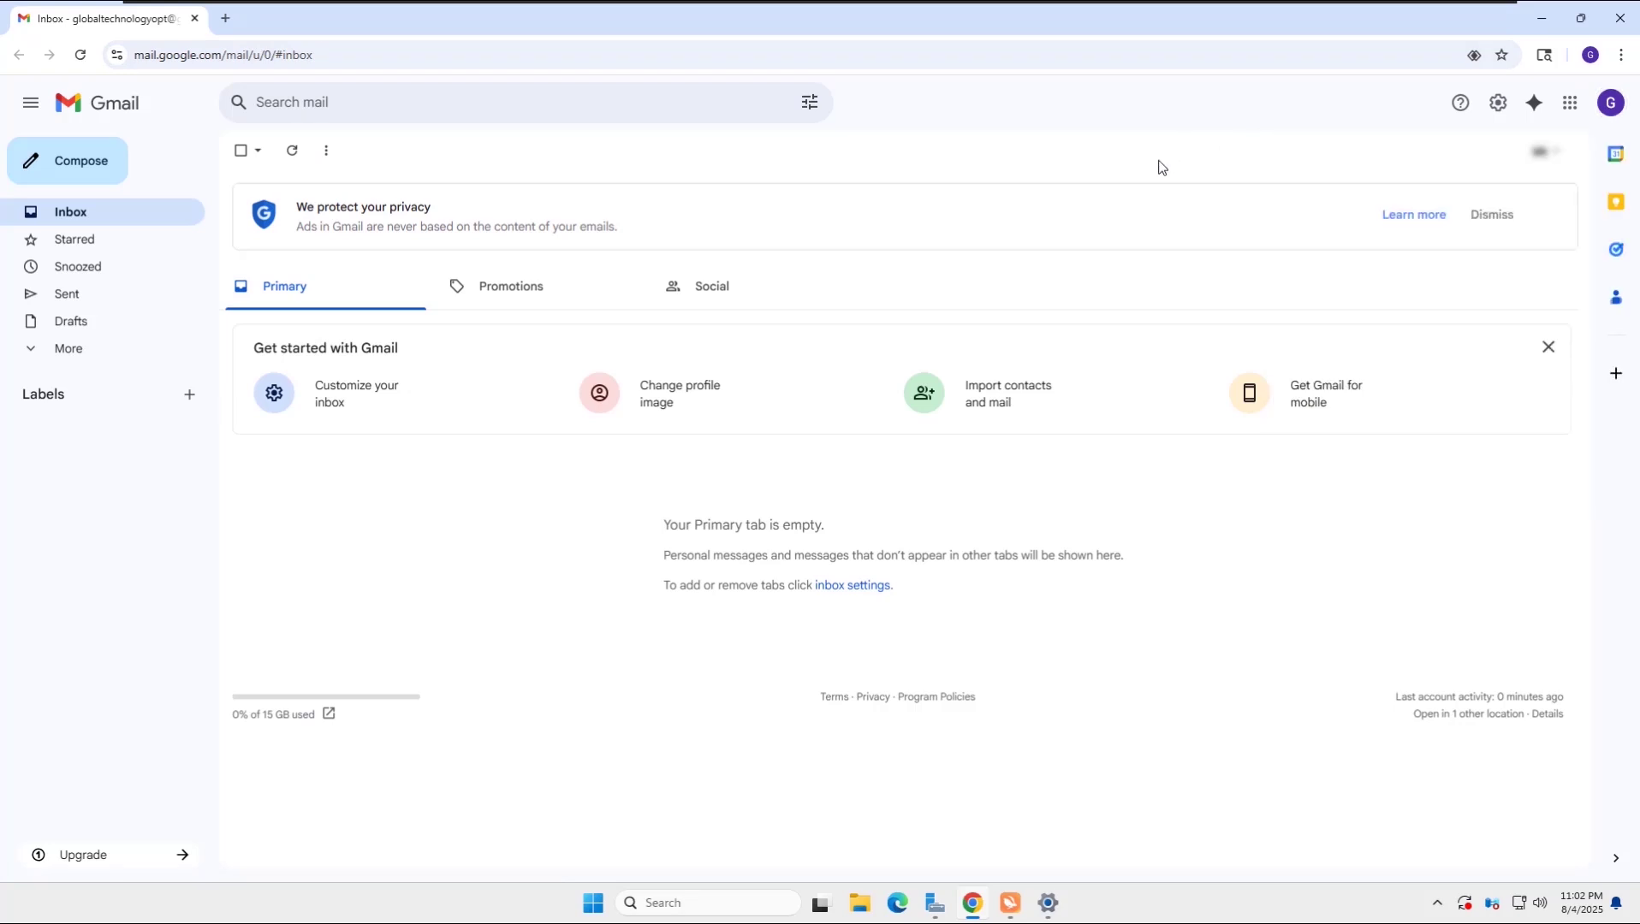
{"action": "left_click", "coordinate": [226, 18]}
{"action": "left_click", "coordinate": [230, 59]}
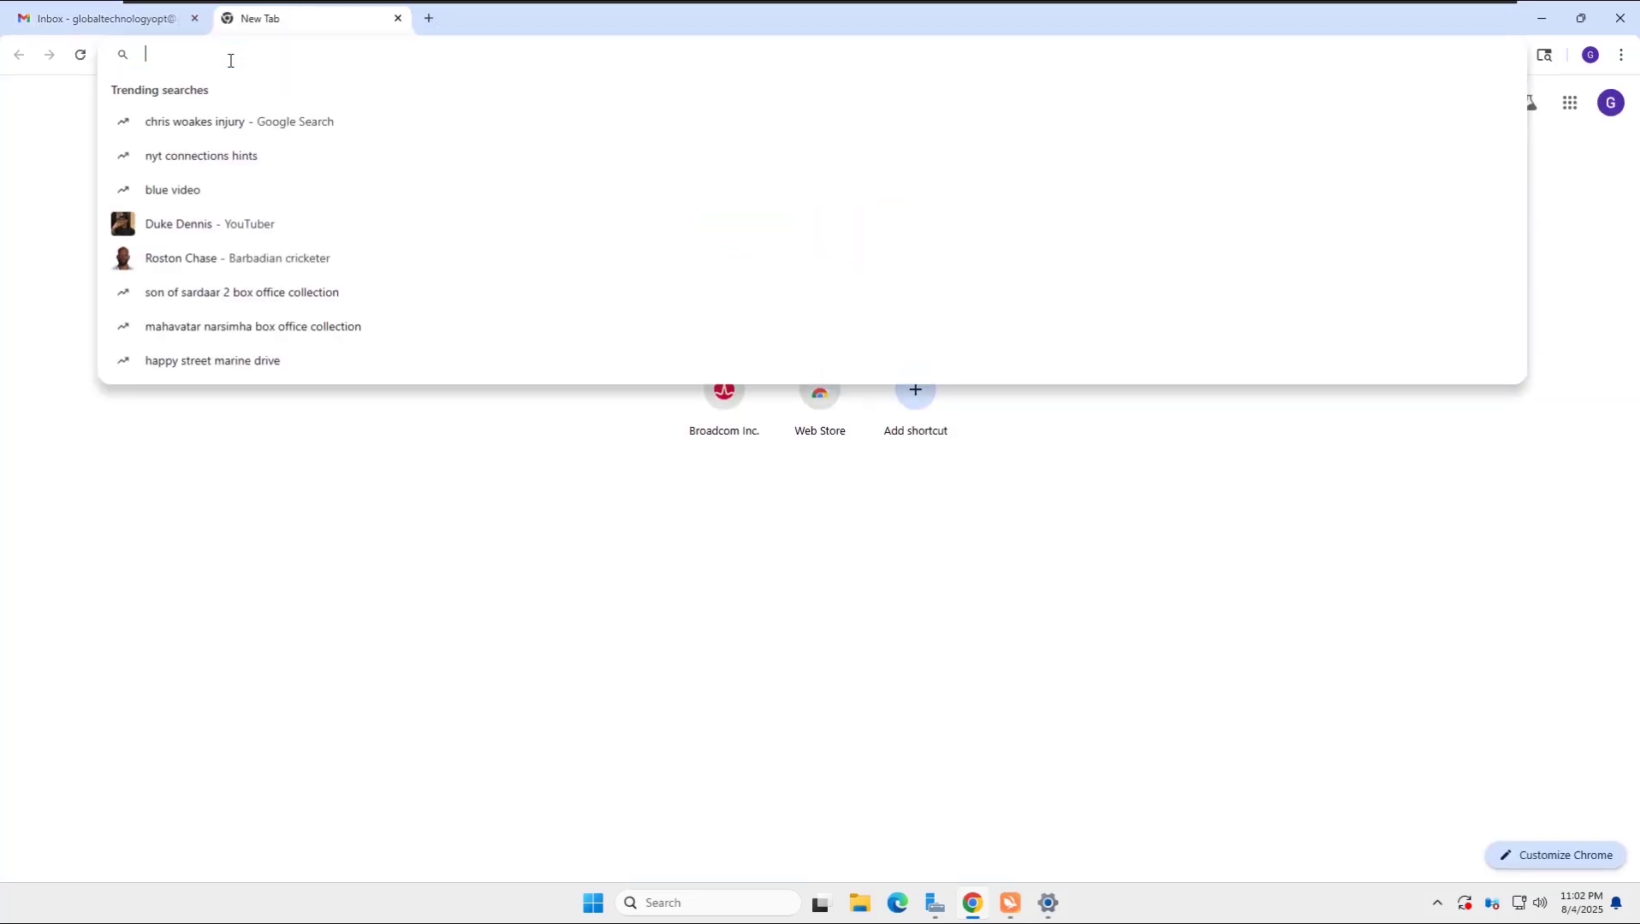
{"action": "type", "text": "broadcom.com"}
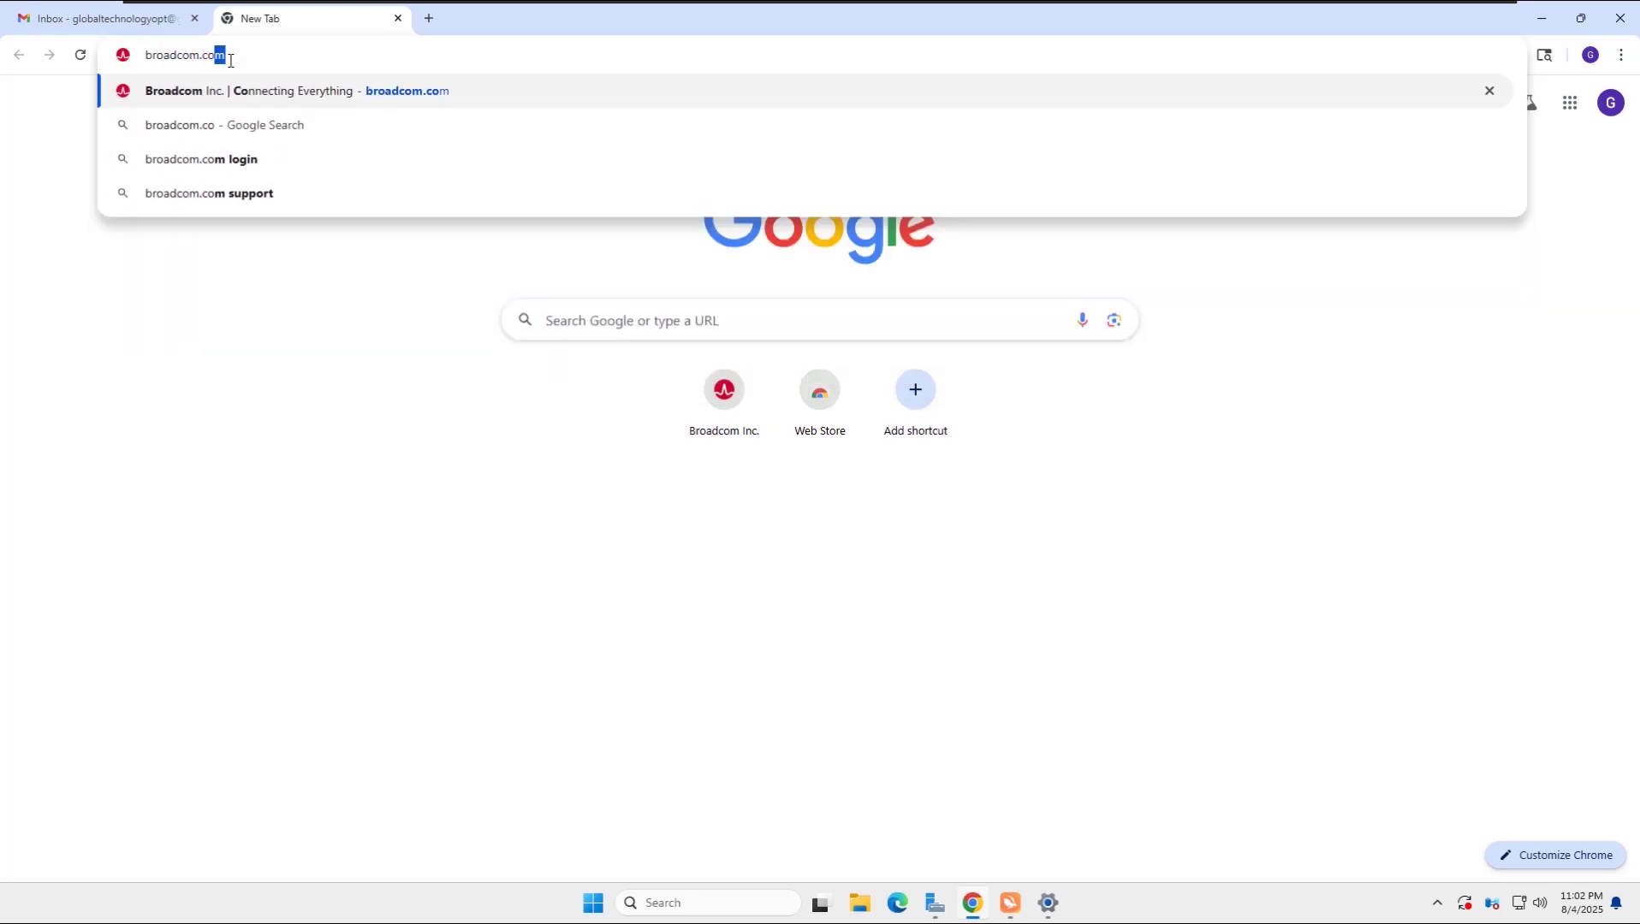
{"action": "key", "text": "Return"}
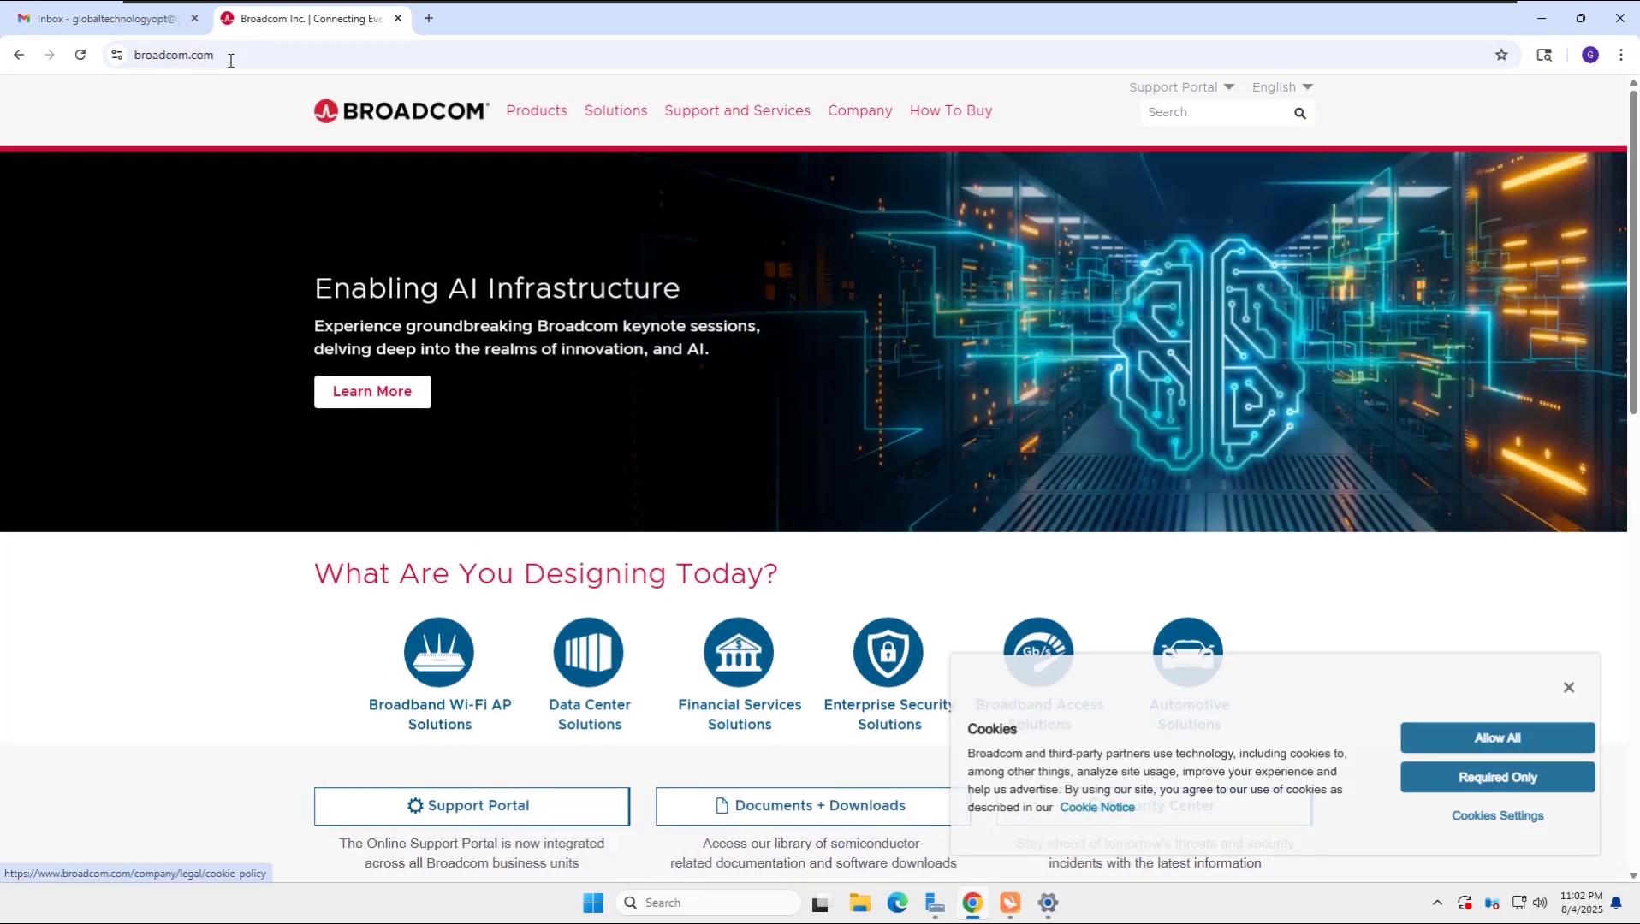
Go to Support Portal > Register to reach the User Registration form
{"action": "left_click", "coordinate": [1229, 94]}
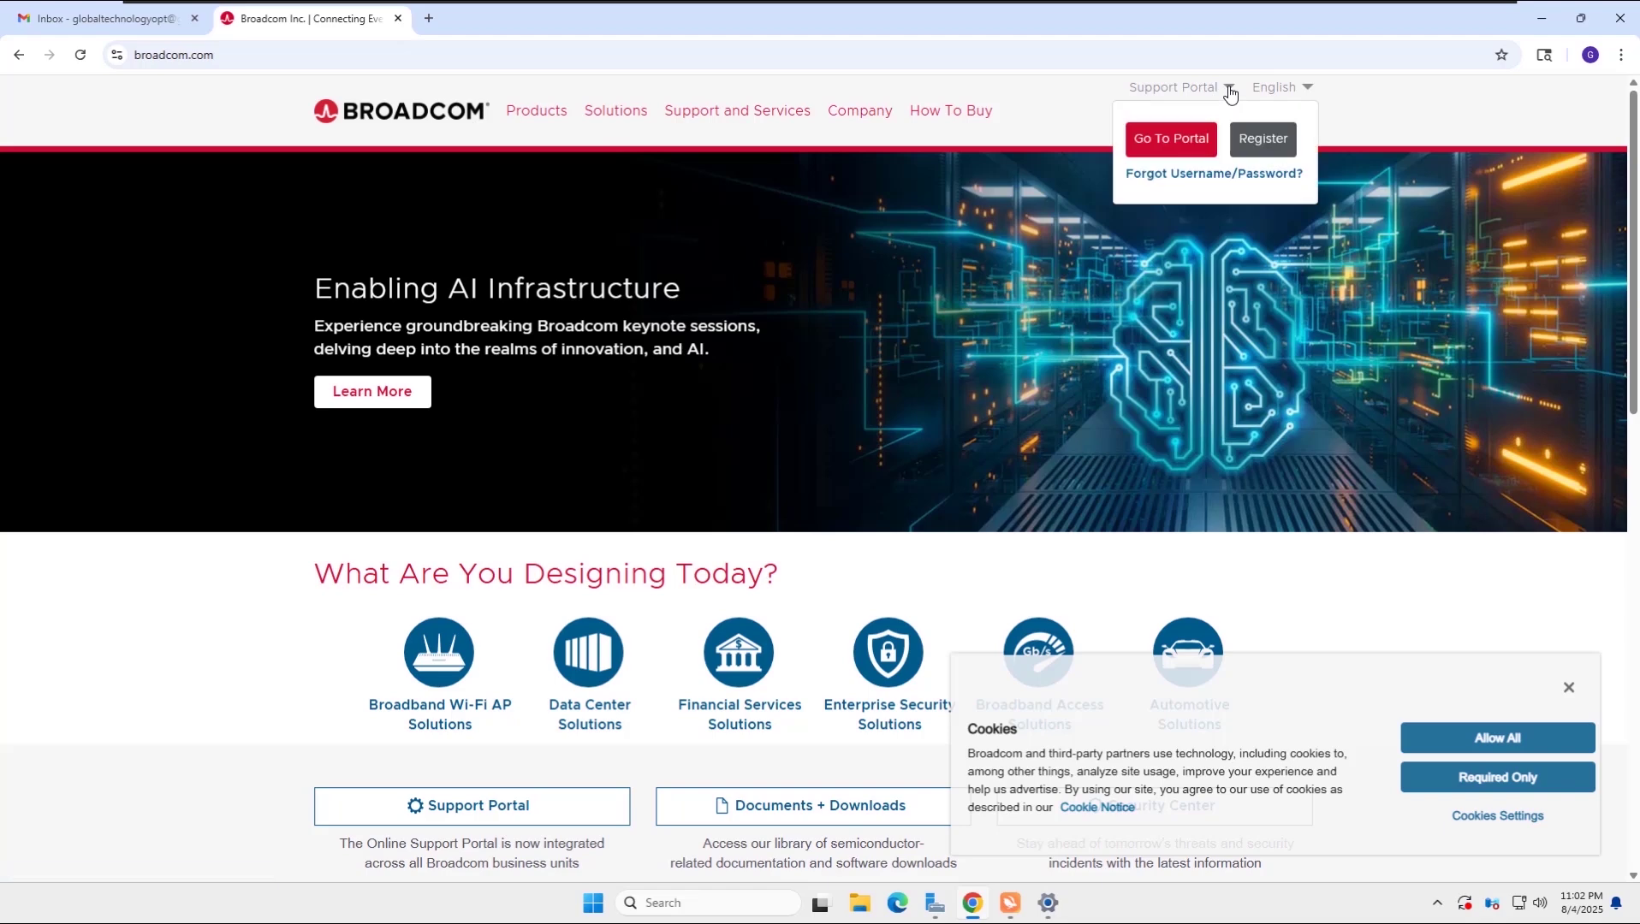
{"action": "left_click", "coordinate": [1258, 138]}
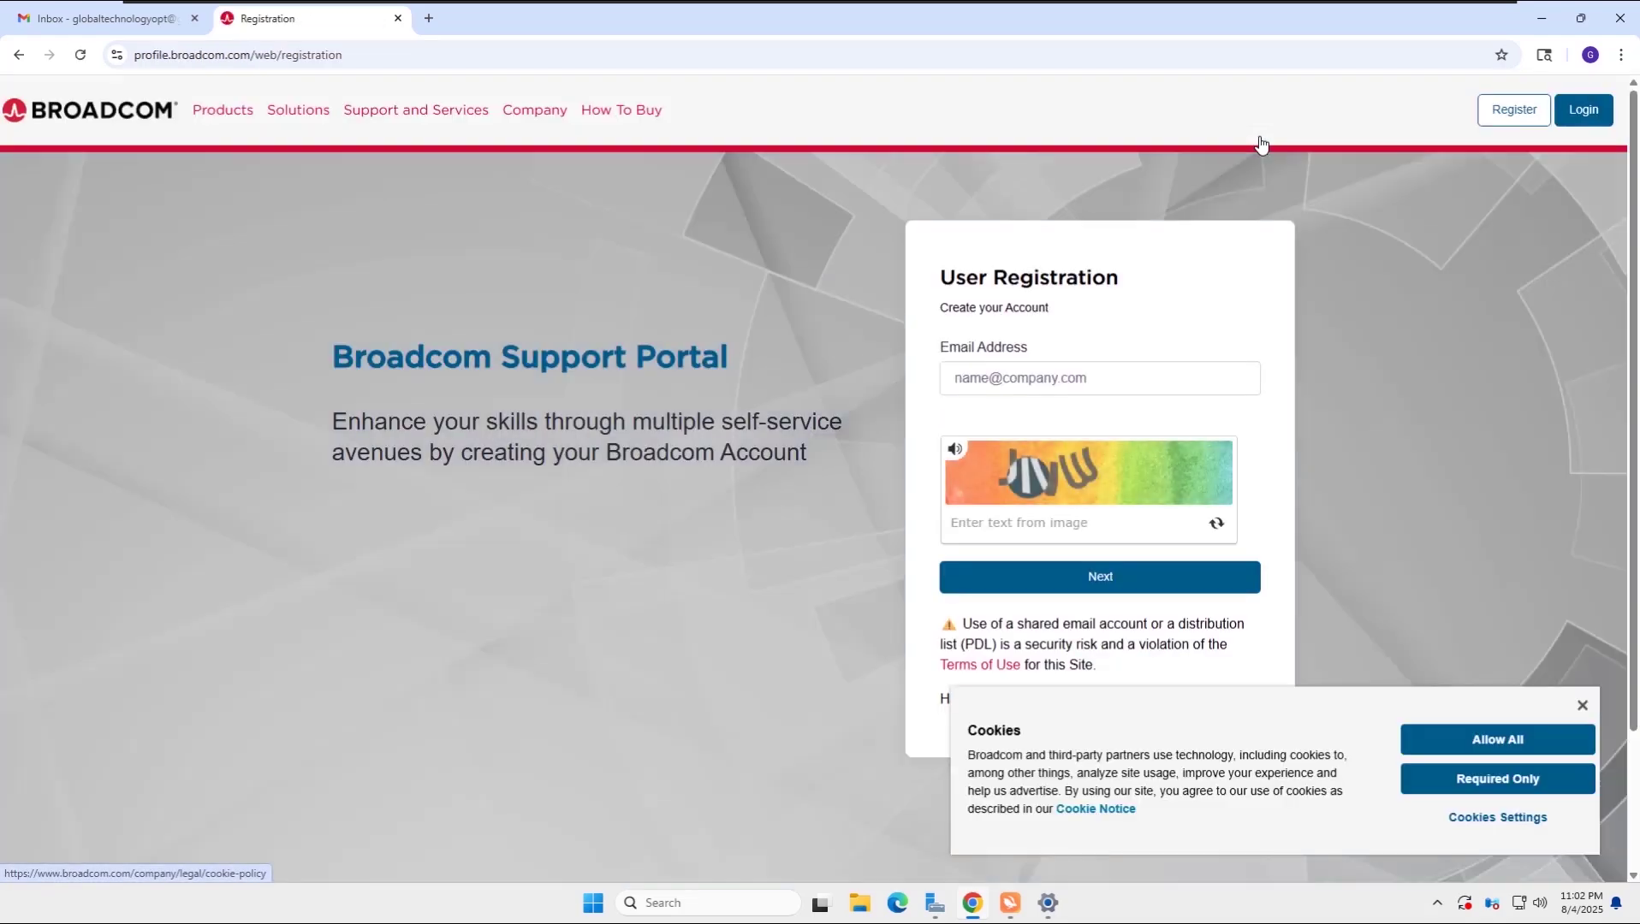
Copy the Gmail address from the Google account summary and paste it as the registration email
{"action": "left_click", "coordinate": [1025, 377]}
{"action": "left_click", "coordinate": [103, 18]}
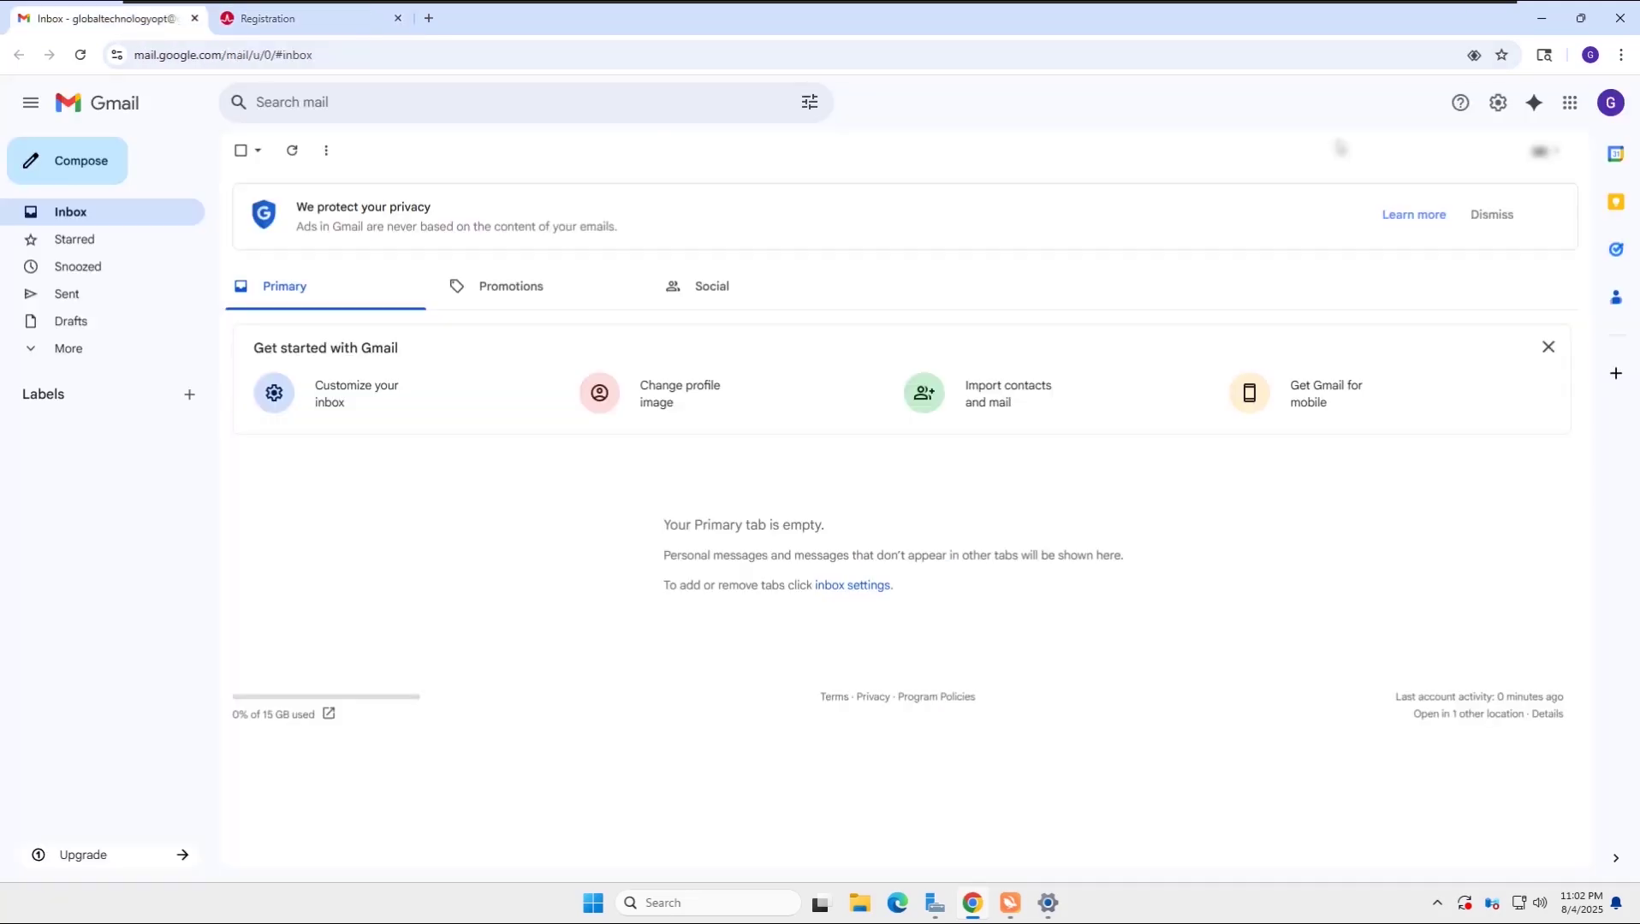
{"action": "left_click", "coordinate": [1611, 103]}
{"action": "right_click", "coordinate": [1535, 155]}
{"action": "left_click", "coordinate": [1233, 175]}
{"action": "left_click", "coordinate": [269, 18]}
{"action": "right_click", "coordinate": [1011, 380]}
{"action": "left_click", "coordinate": [1047, 591]}
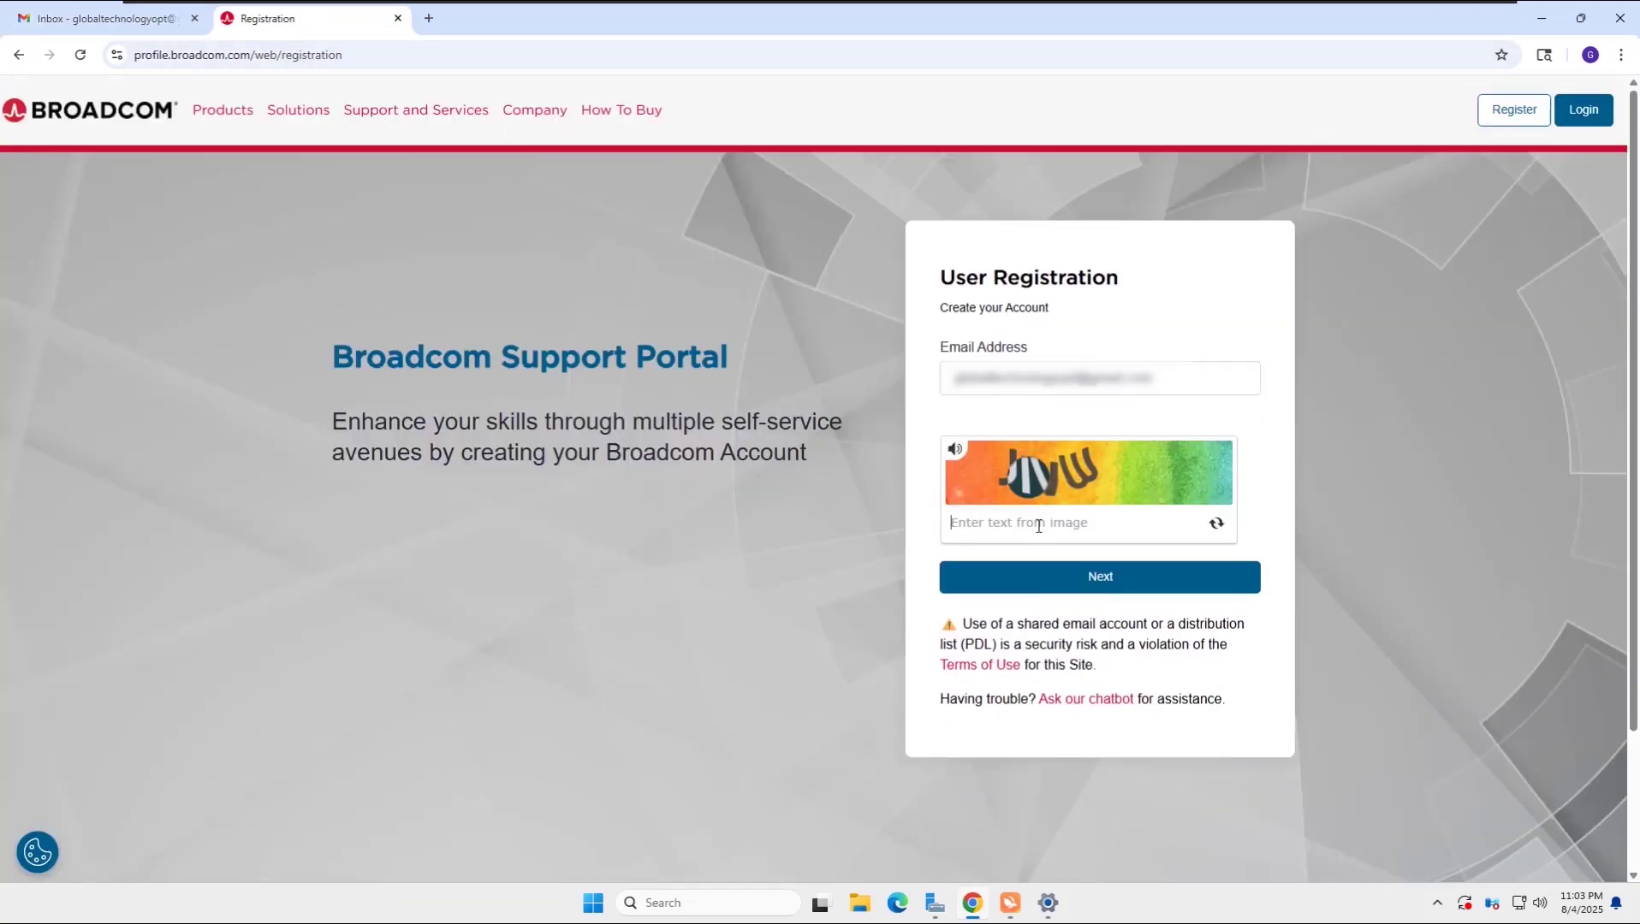
Refresh the captcha image and submit the email with the captcha
{"action": "left_click", "coordinate": [1217, 524]}
{"action": "type", "text": "LGIM"}
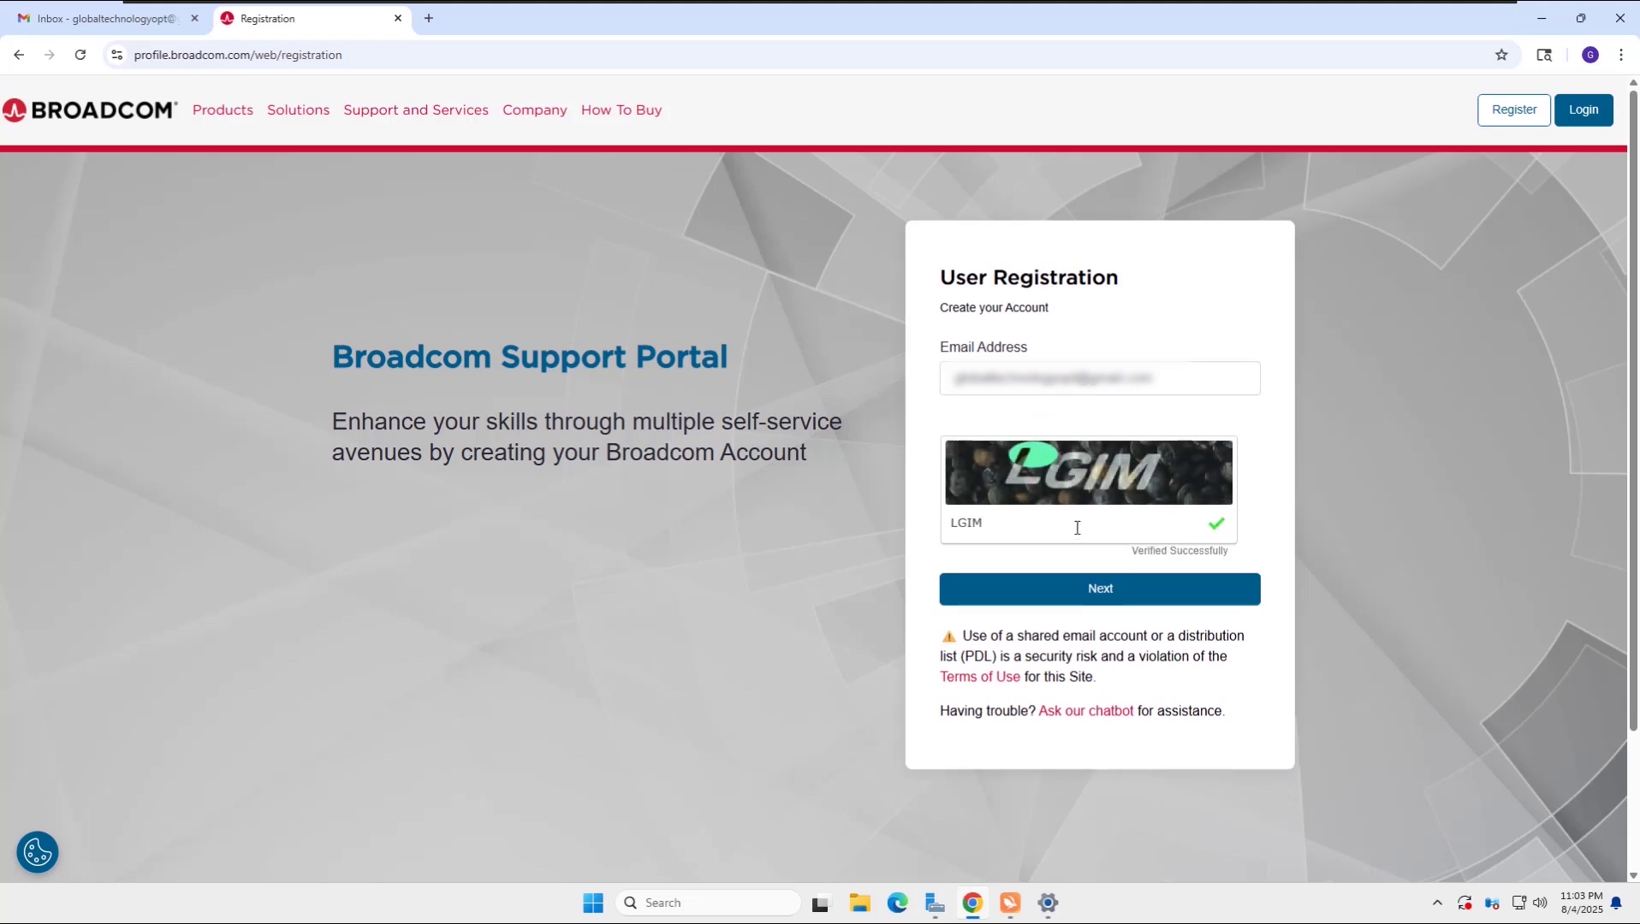
{"action": "left_click", "coordinate": [1080, 592]}
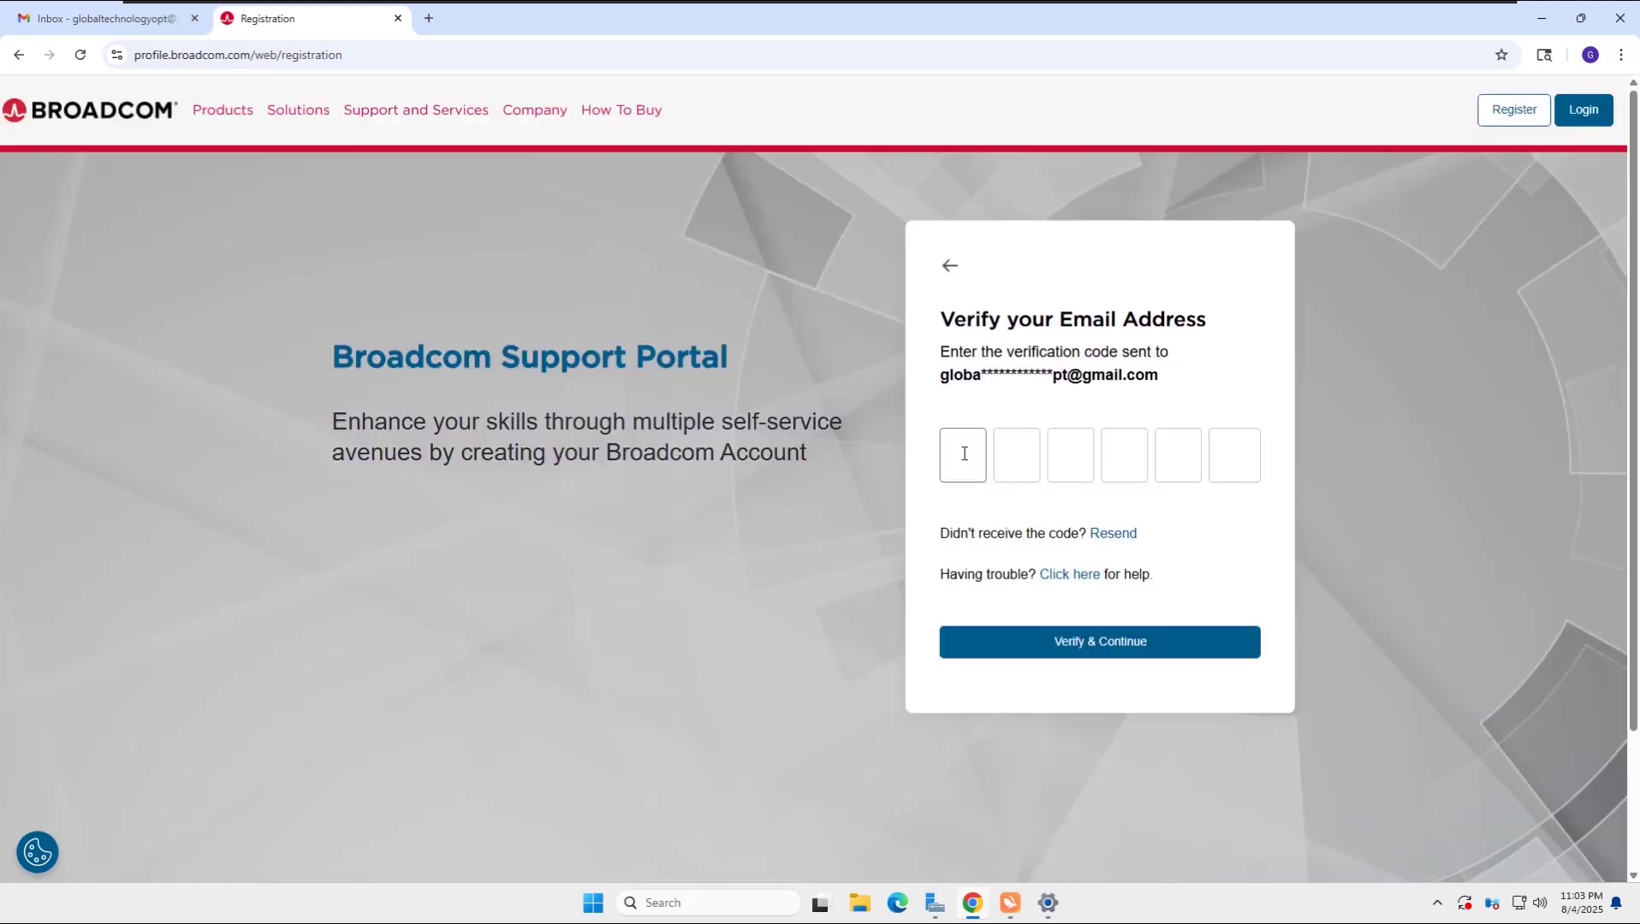
{"action": "left_click", "coordinate": [167, 25]}
{"action": "left_click", "coordinate": [471, 466]}
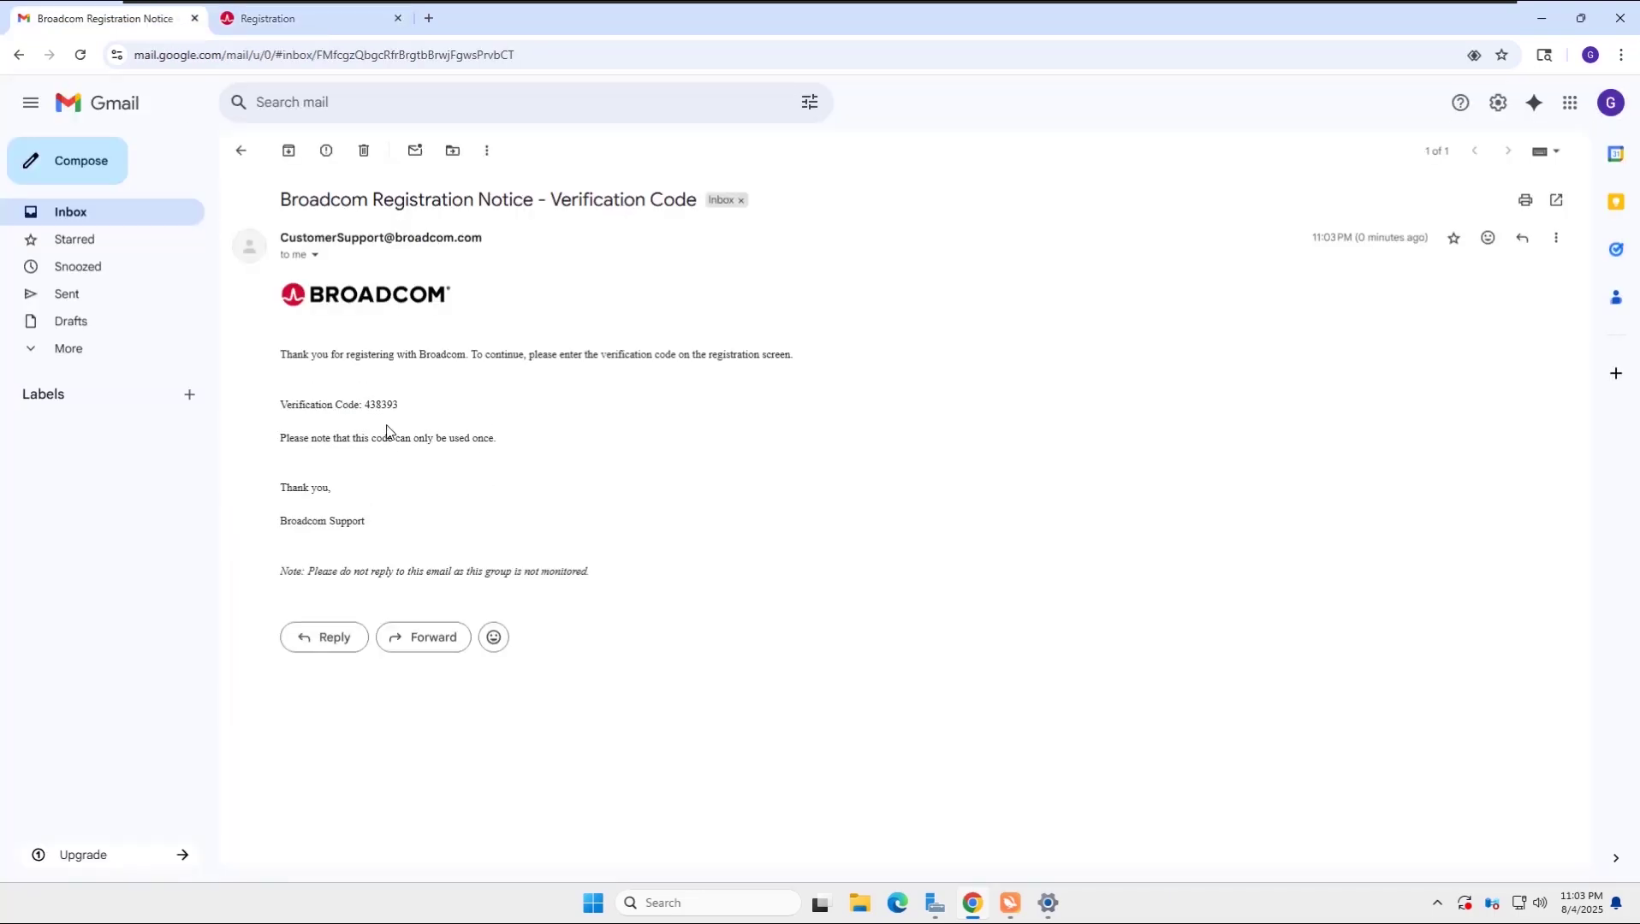
{"action": "left_click_drag", "start_coordinate": [364, 404], "coordinate": [392, 406]}
{"action": "key", "text": "ctrl+c"}
{"action": "left_click", "coordinate": [282, 18]}
{"action": "right_click", "coordinate": [962, 455]}
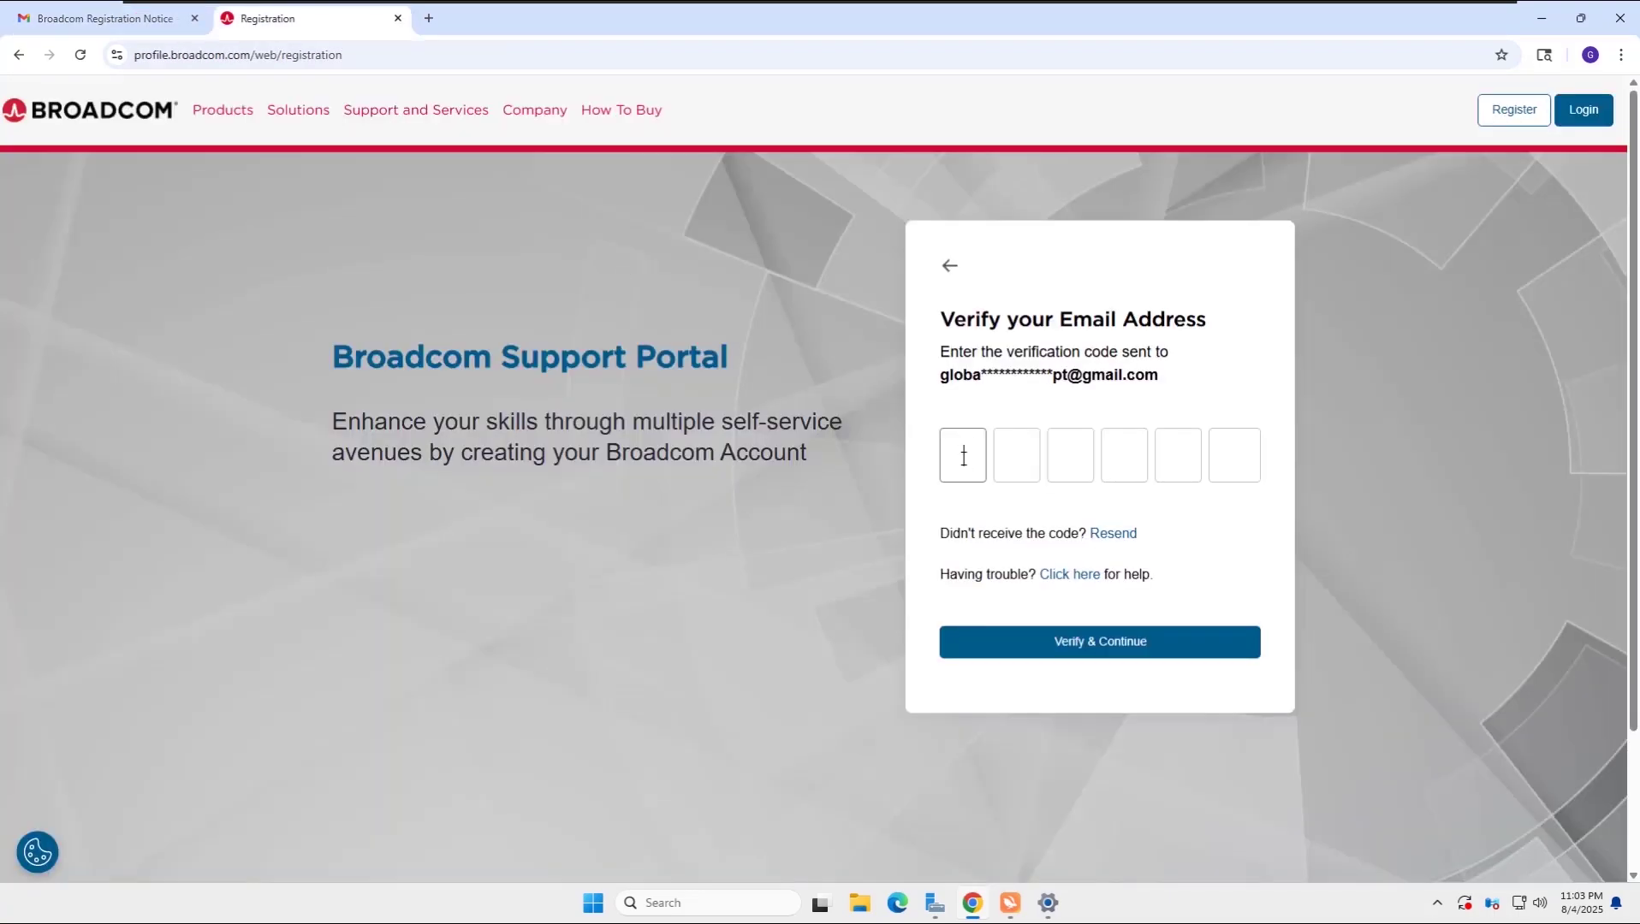
{"action": "left_click", "coordinate": [988, 566]}
Verify the code, then fill in name, country and Engineer as job title
{"action": "left_click", "coordinate": [1138, 654]}
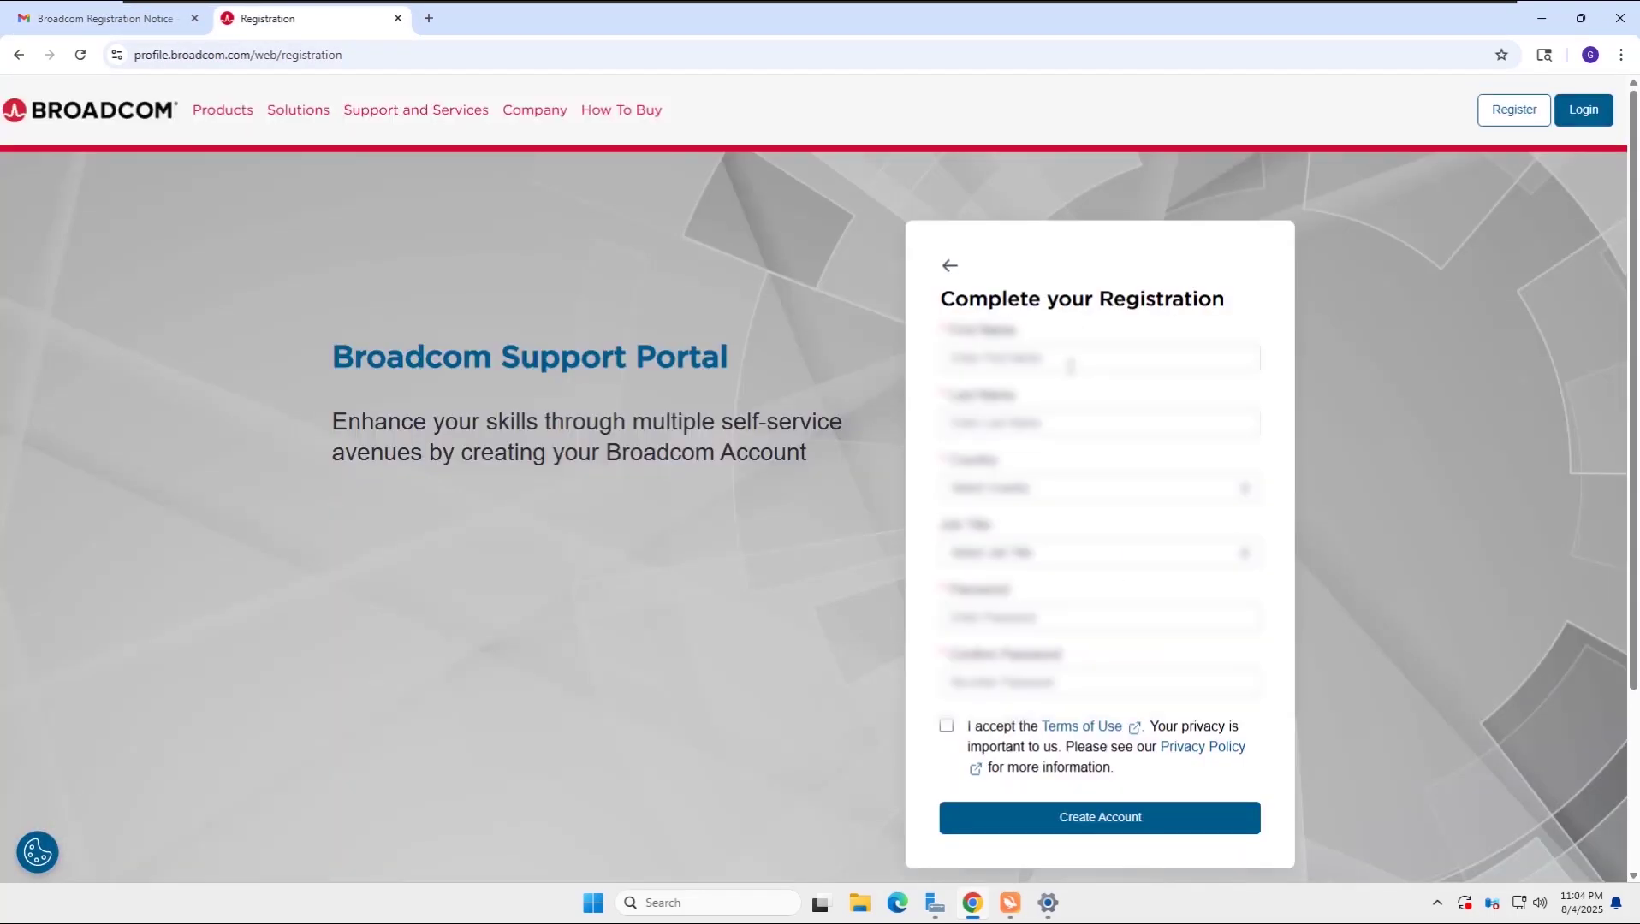
{"action": "type", "text": "Jane"}
{"action": "left_click", "coordinate": [1049, 421]}
{"action": "type", "text": "Technolog"}
{"action": "left_click", "coordinate": [1018, 491]}
{"action": "scroll", "coordinate": [1233, 293], "scroll_direction": "down", "scroll_amount": 10}
{"action": "left_click_drag", "start_coordinate": [1233, 294], "coordinate": [1255, 413]}
{"action": "left_click", "coordinate": [1183, 407]}
{"action": "left_click", "coordinate": [1204, 552]}
{"action": "left_click", "coordinate": [1170, 664]}
Enter and confirm the password, accept the Terms of Use and create the account
{"action": "left_click", "coordinate": [1063, 617]}
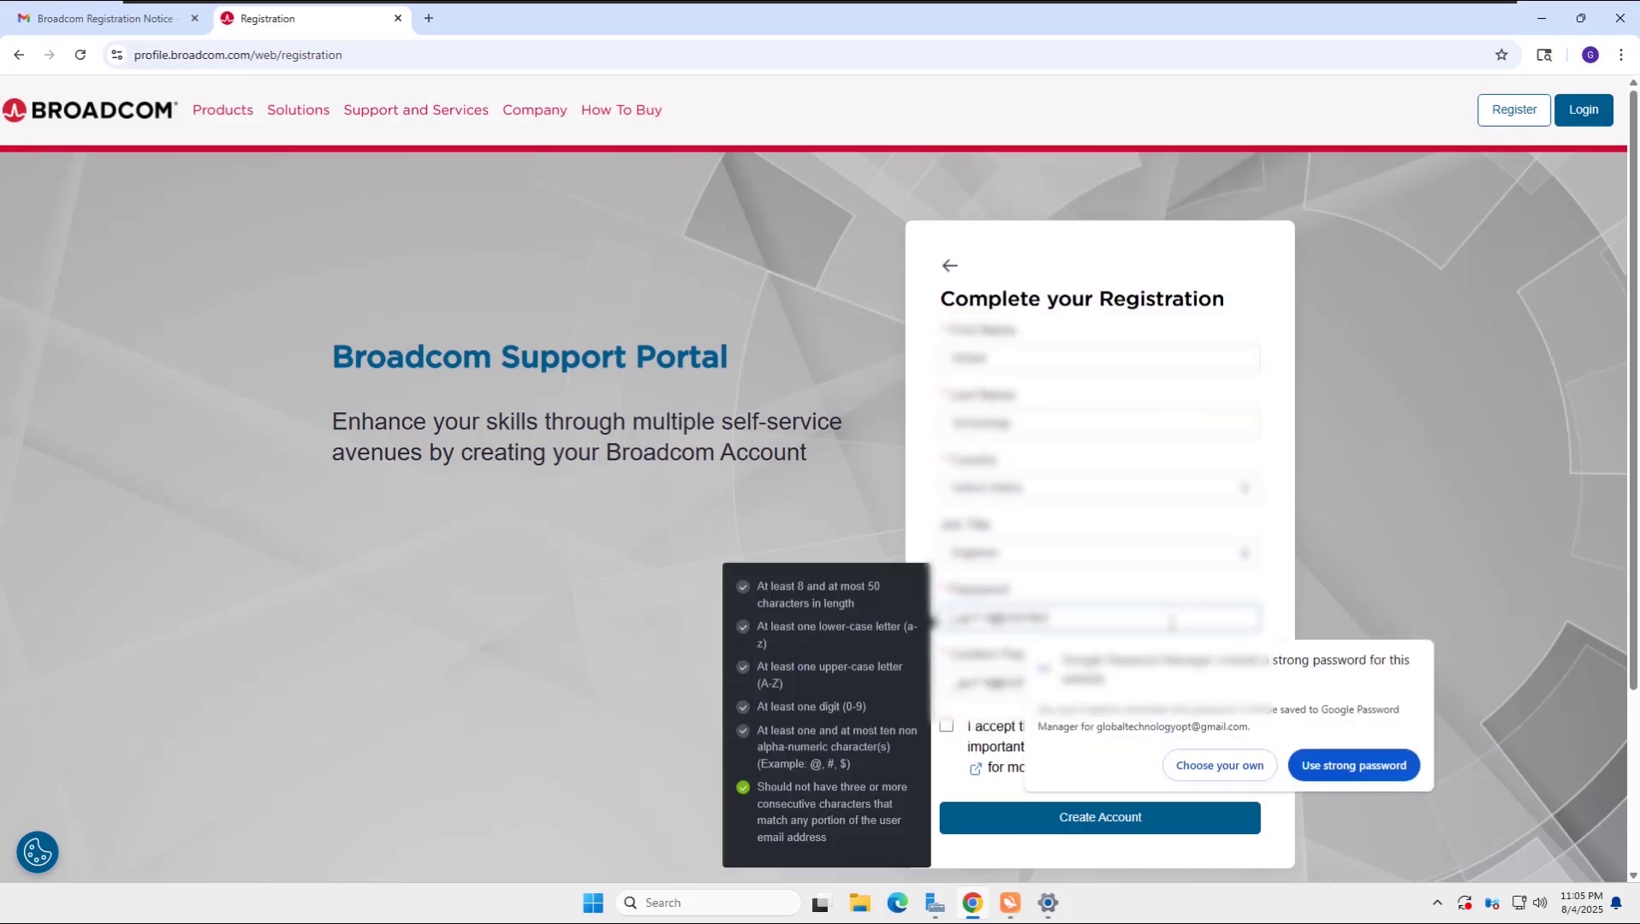
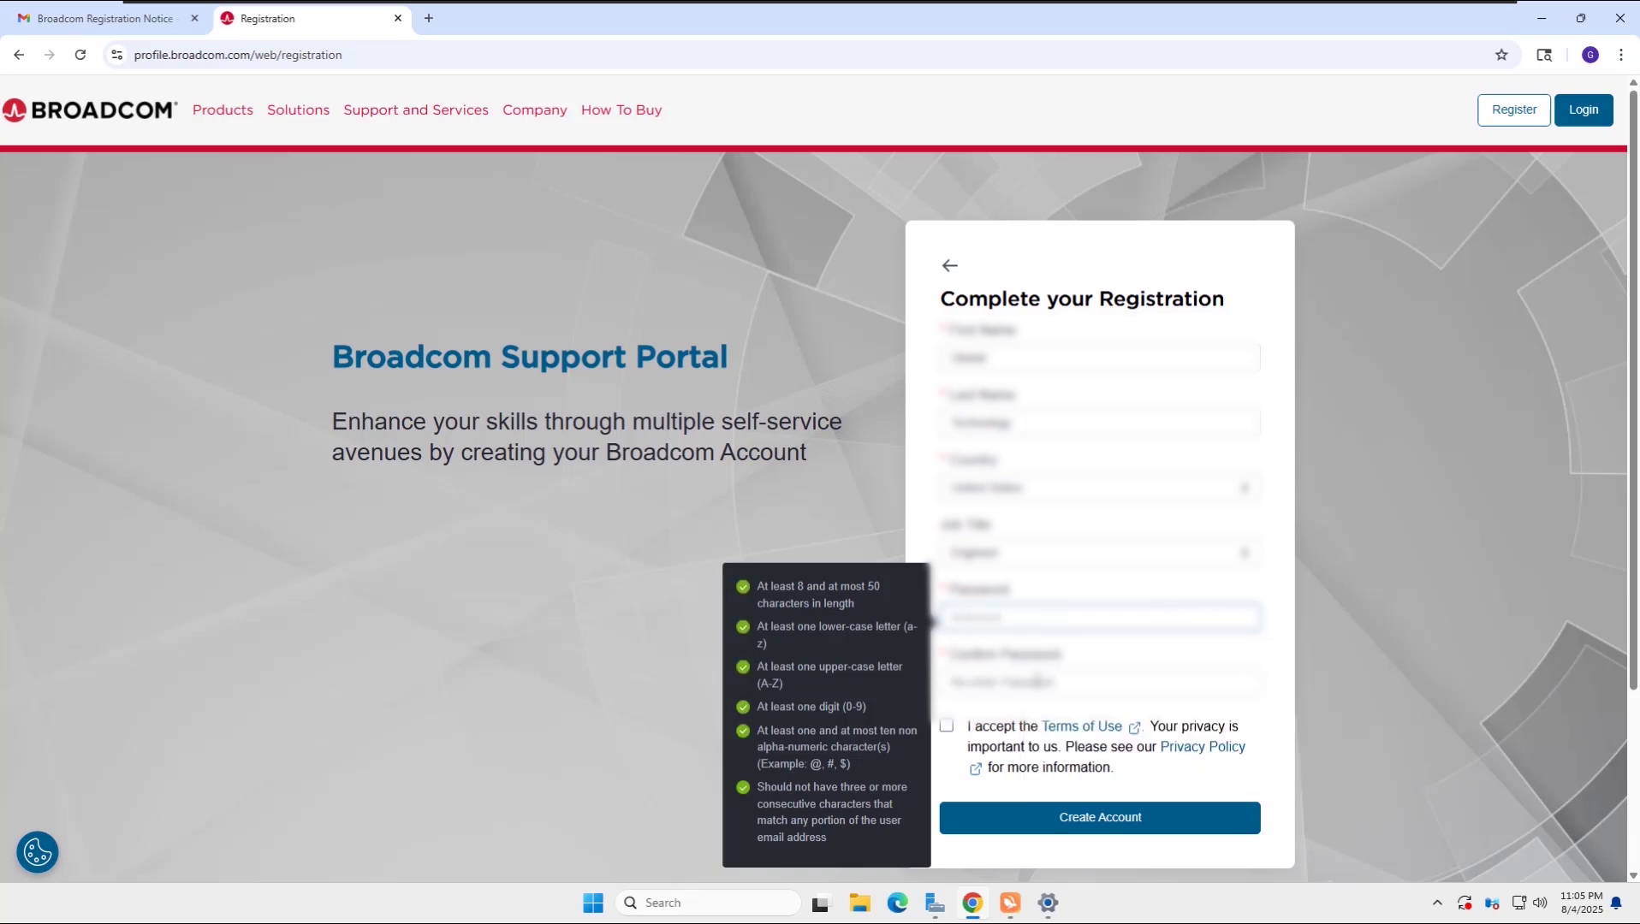
{"action": "left_click", "coordinate": [1032, 685]}
{"action": "left_click", "coordinate": [947, 745]}
{"action": "left_click", "coordinate": [1065, 846]}
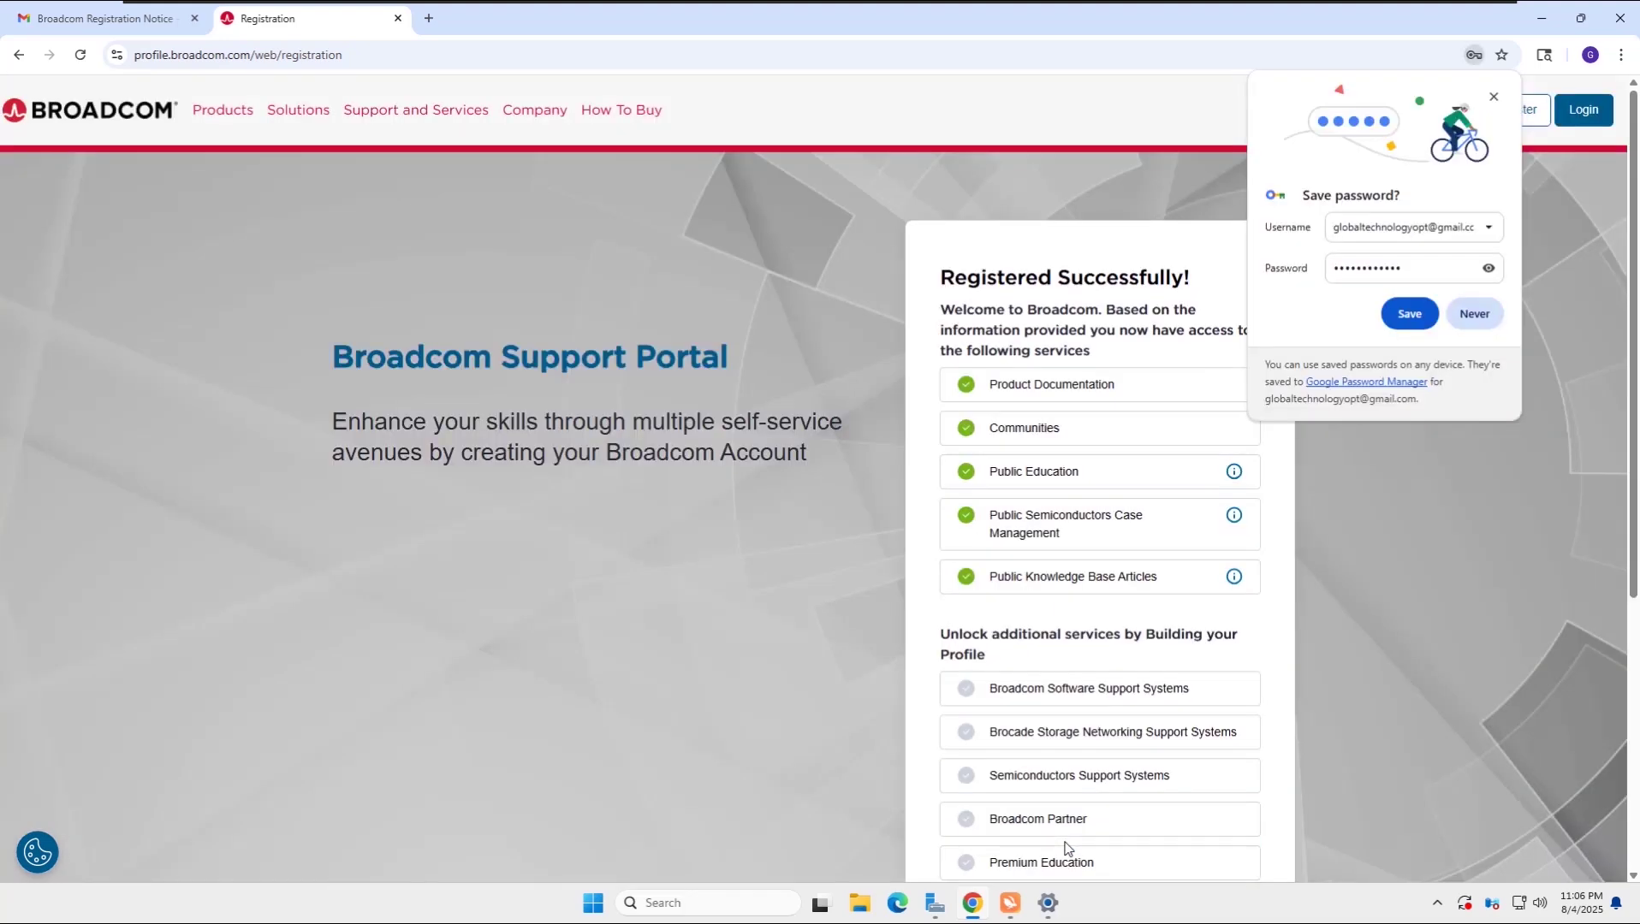
Dismiss the save-password prompt and choose "I'll do it later" for profile building
{"action": "left_click", "coordinate": [1473, 313]}
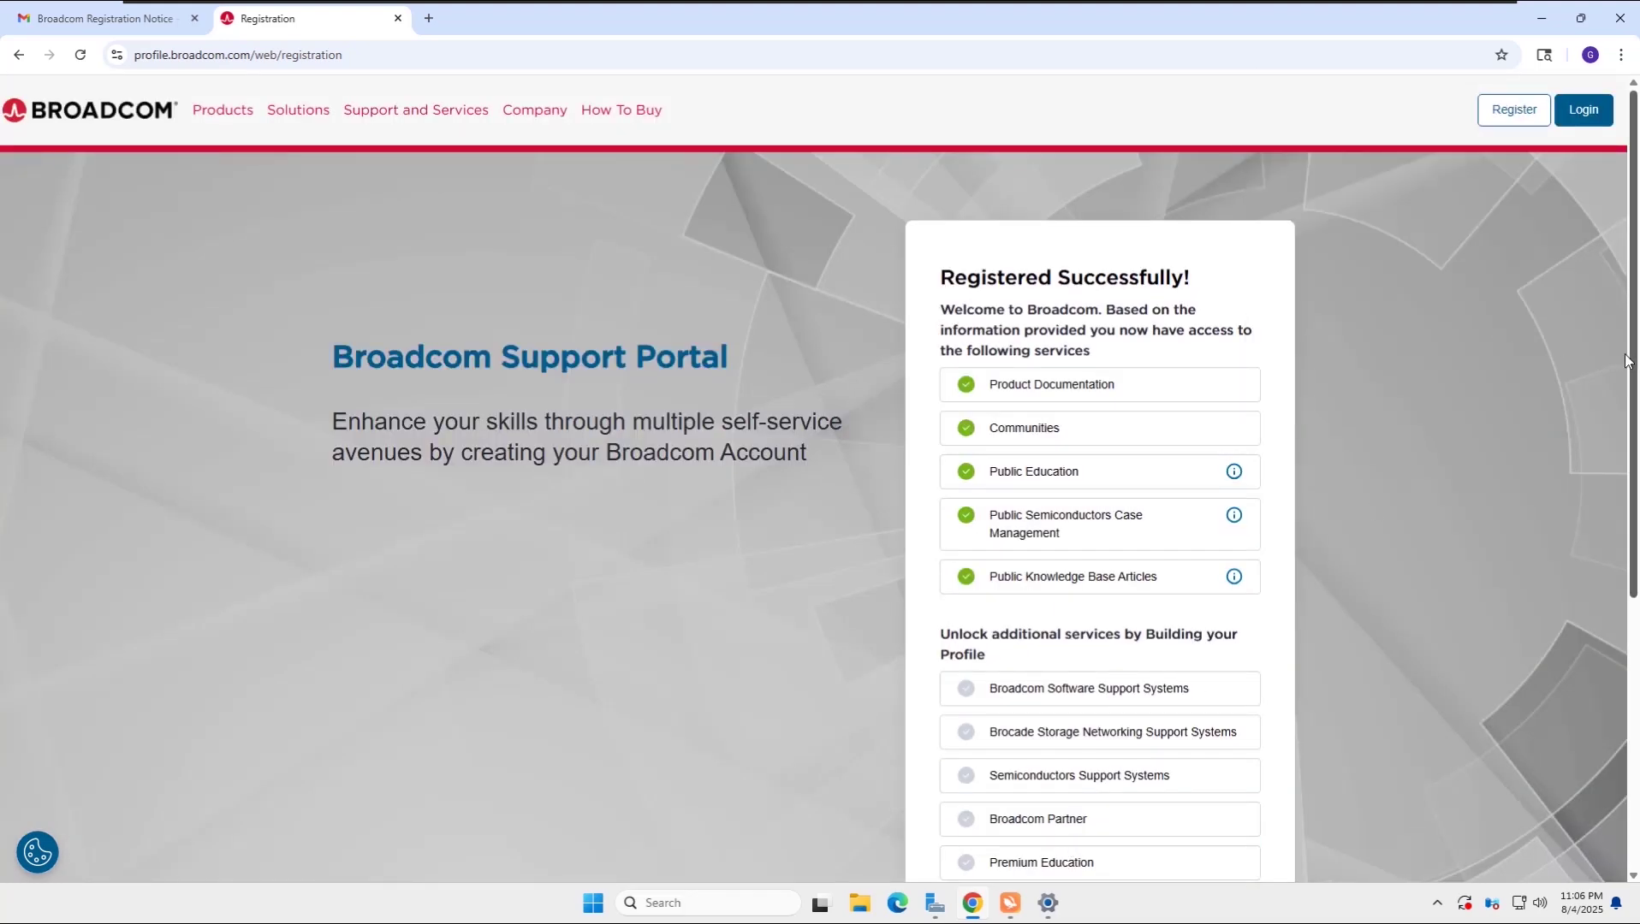
{"action": "left_click_drag", "start_coordinate": [1634, 365], "coordinate": [1636, 461]}
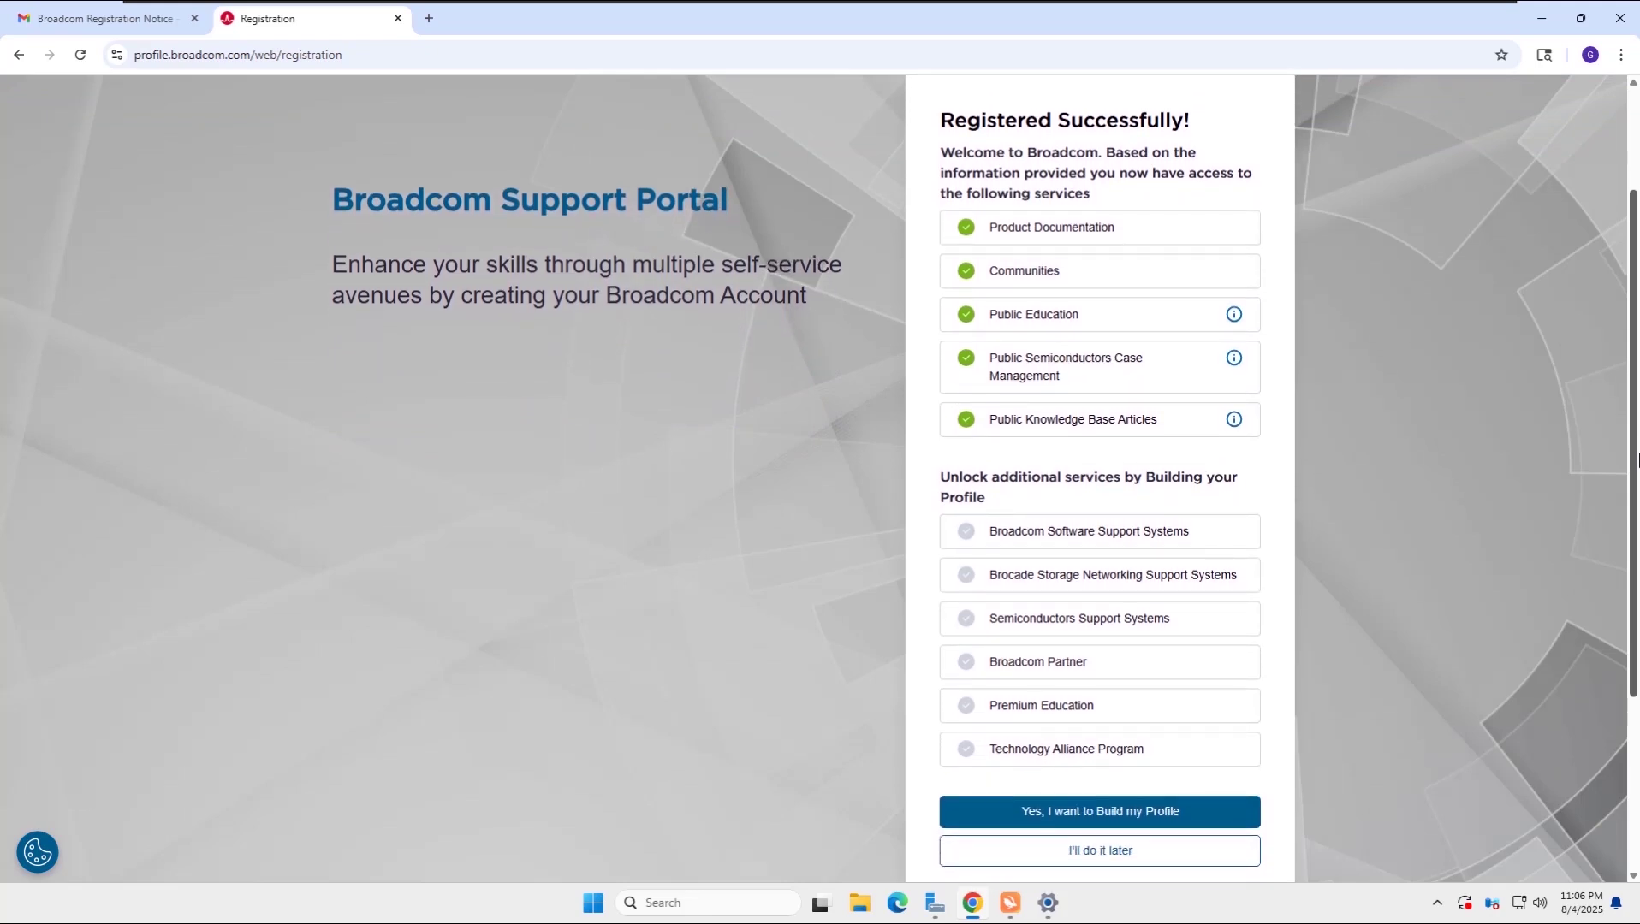
{"action": "left_click", "coordinate": [1125, 857]}
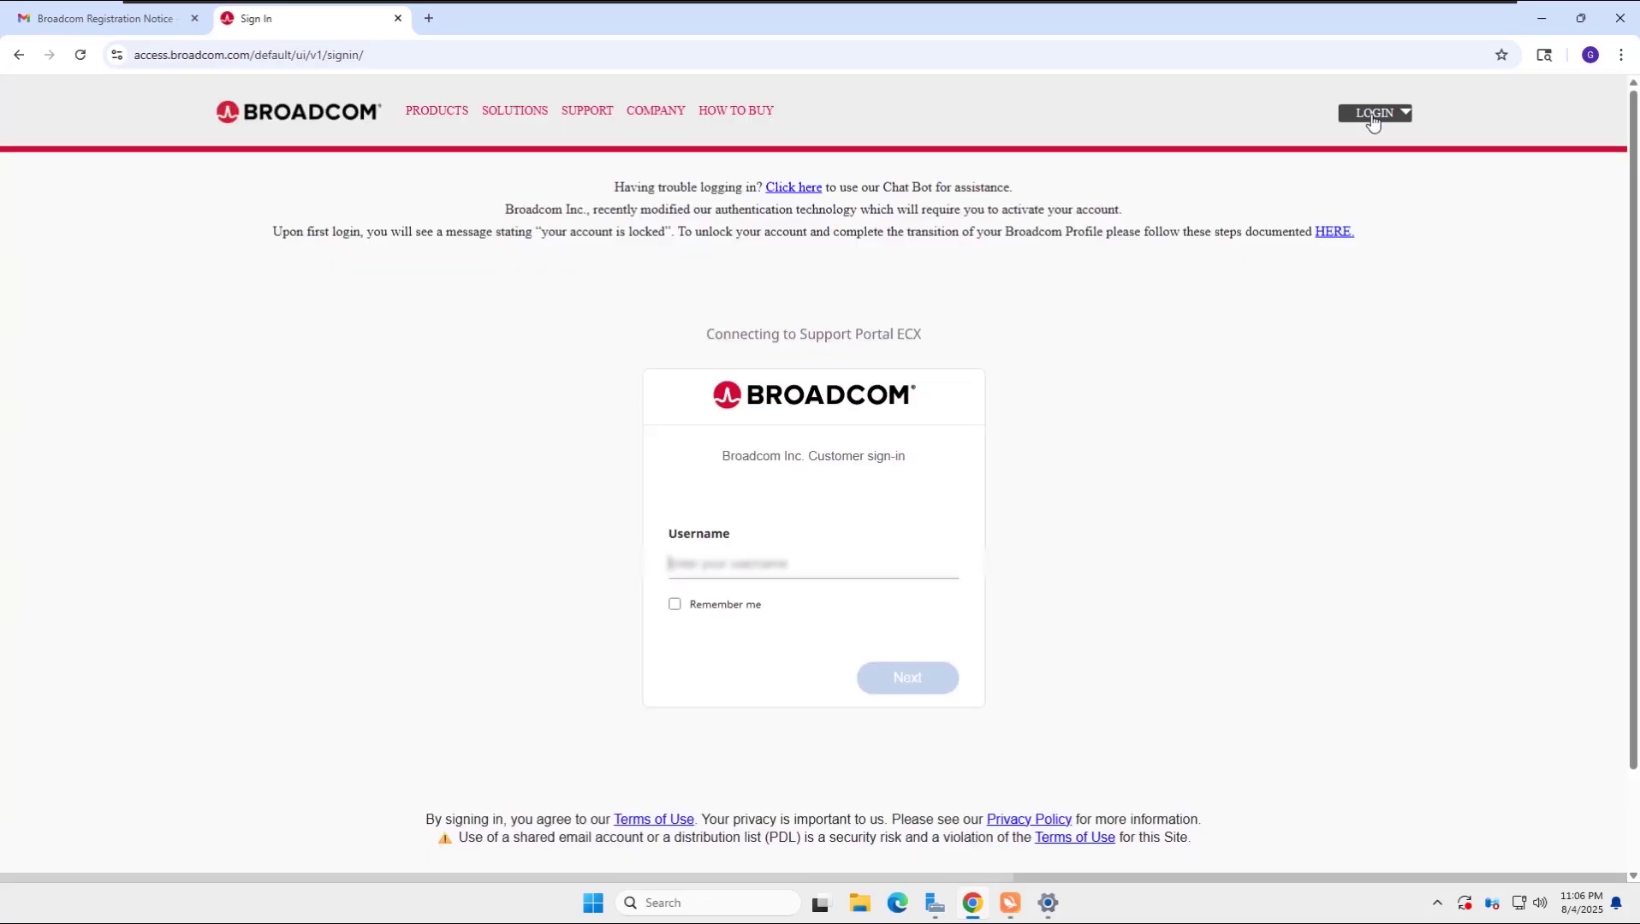
Sign in with the pasted email as username and the new password
{"action": "right_click", "coordinate": [709, 565]}
{"action": "left_click", "coordinate": [740, 379]}
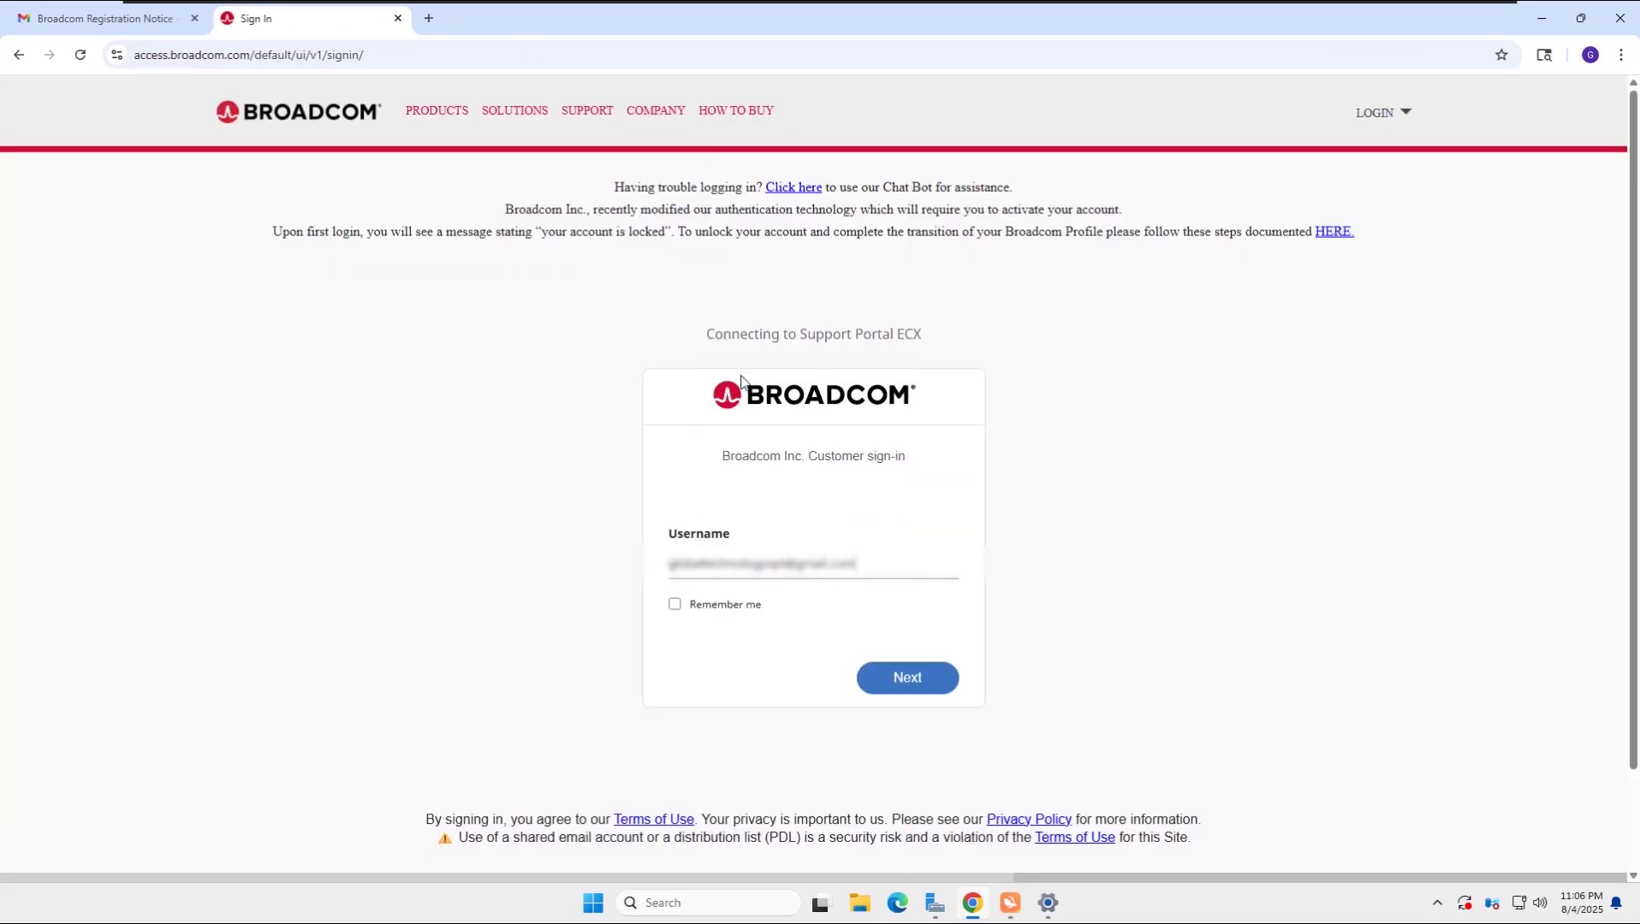
{"action": "left_click", "coordinate": [881, 678]}
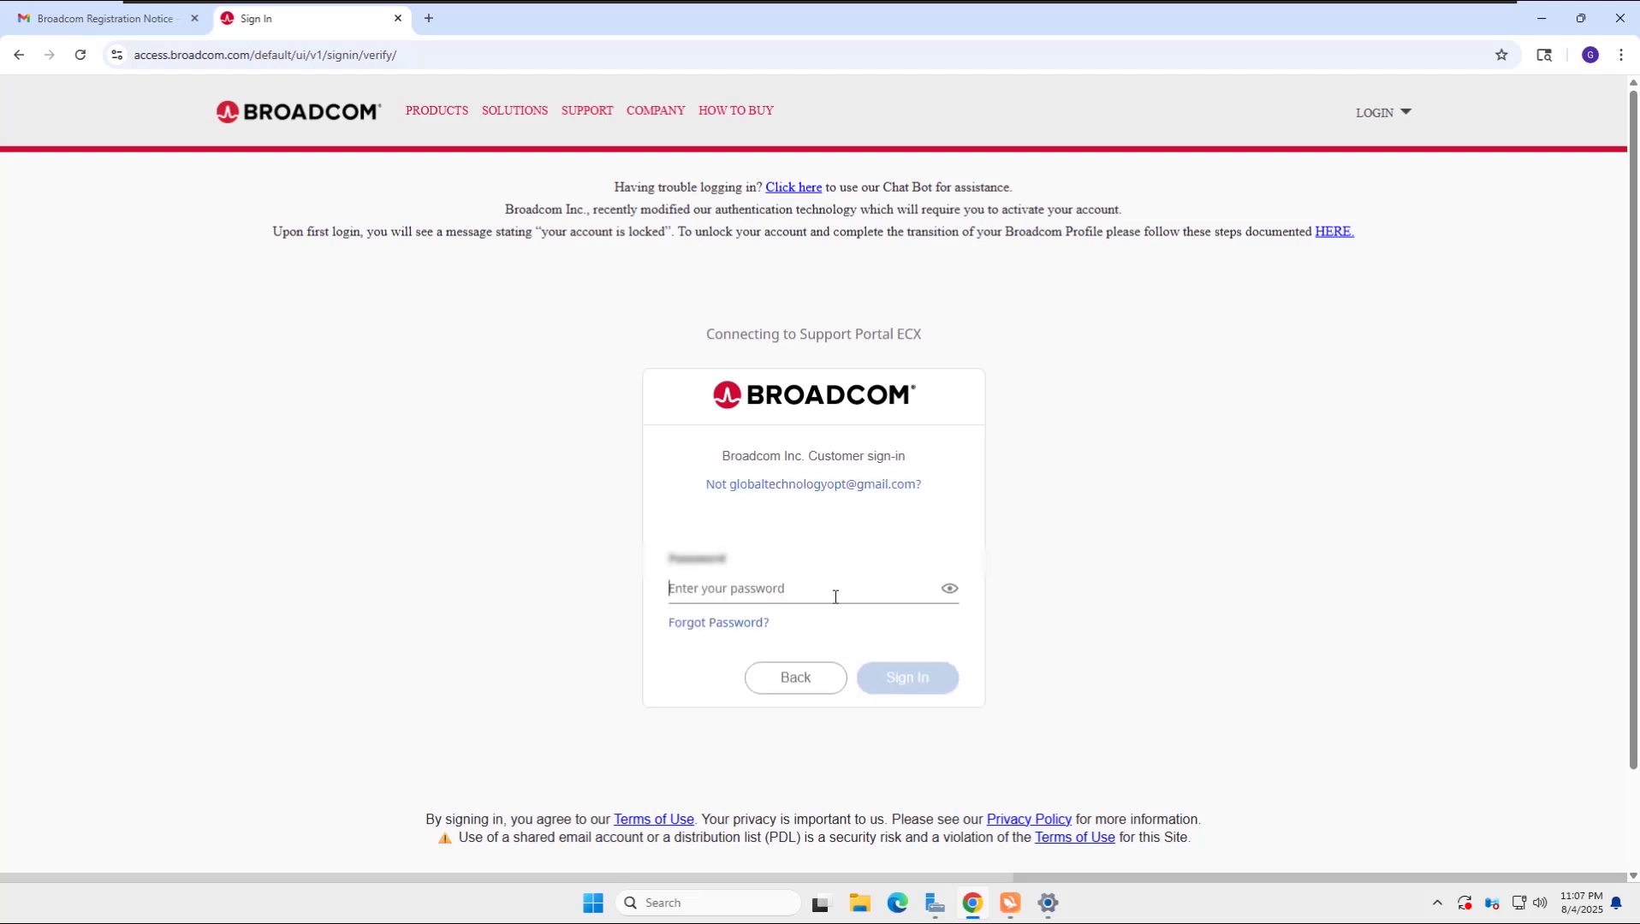
{"action": "type", "text": "•••••"}
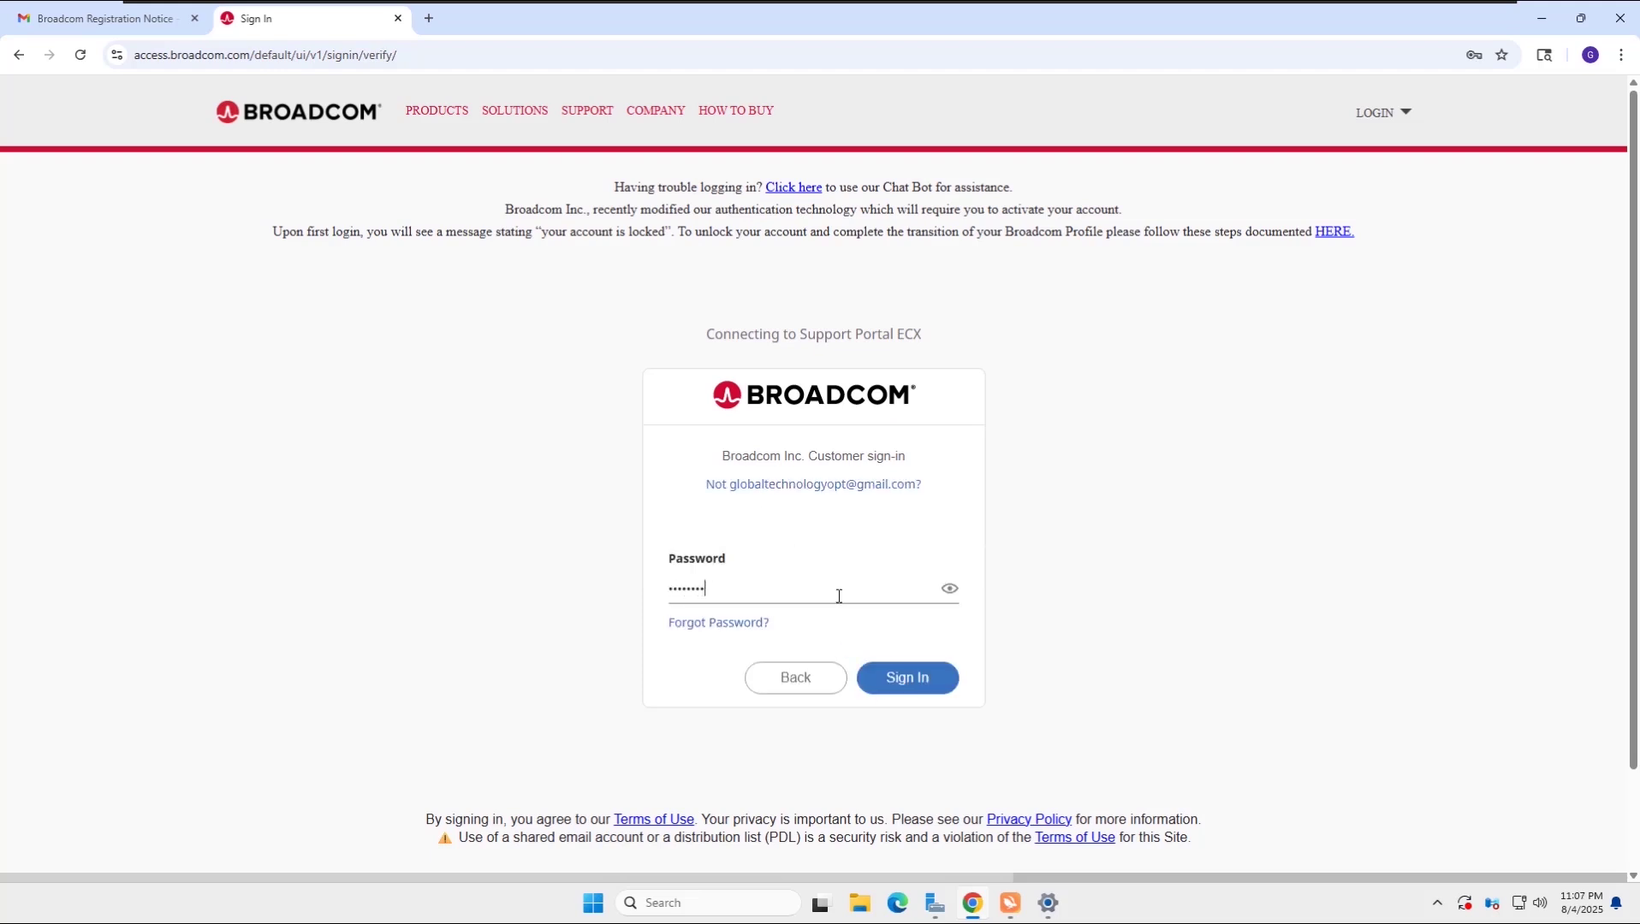
{"action": "left_click", "coordinate": [902, 691]}
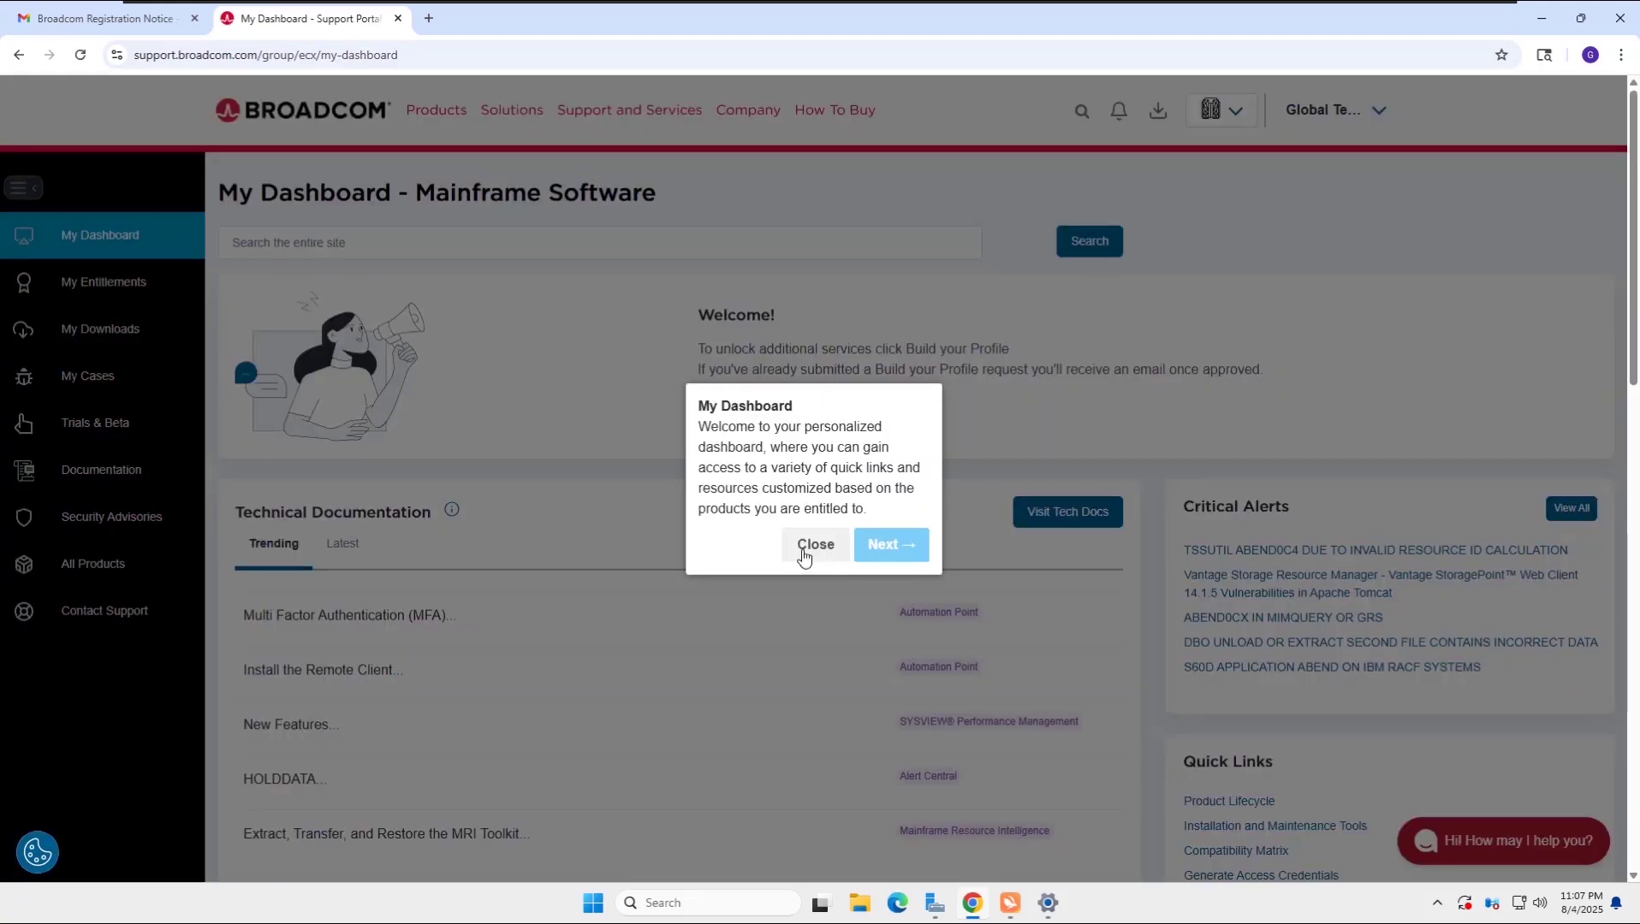
Dismiss the tour, switch the dashboard to VMware Cloud Foundation and go to My Downloads
{"action": "left_click", "coordinate": [804, 555]}
{"action": "left_click", "coordinate": [1238, 113]}
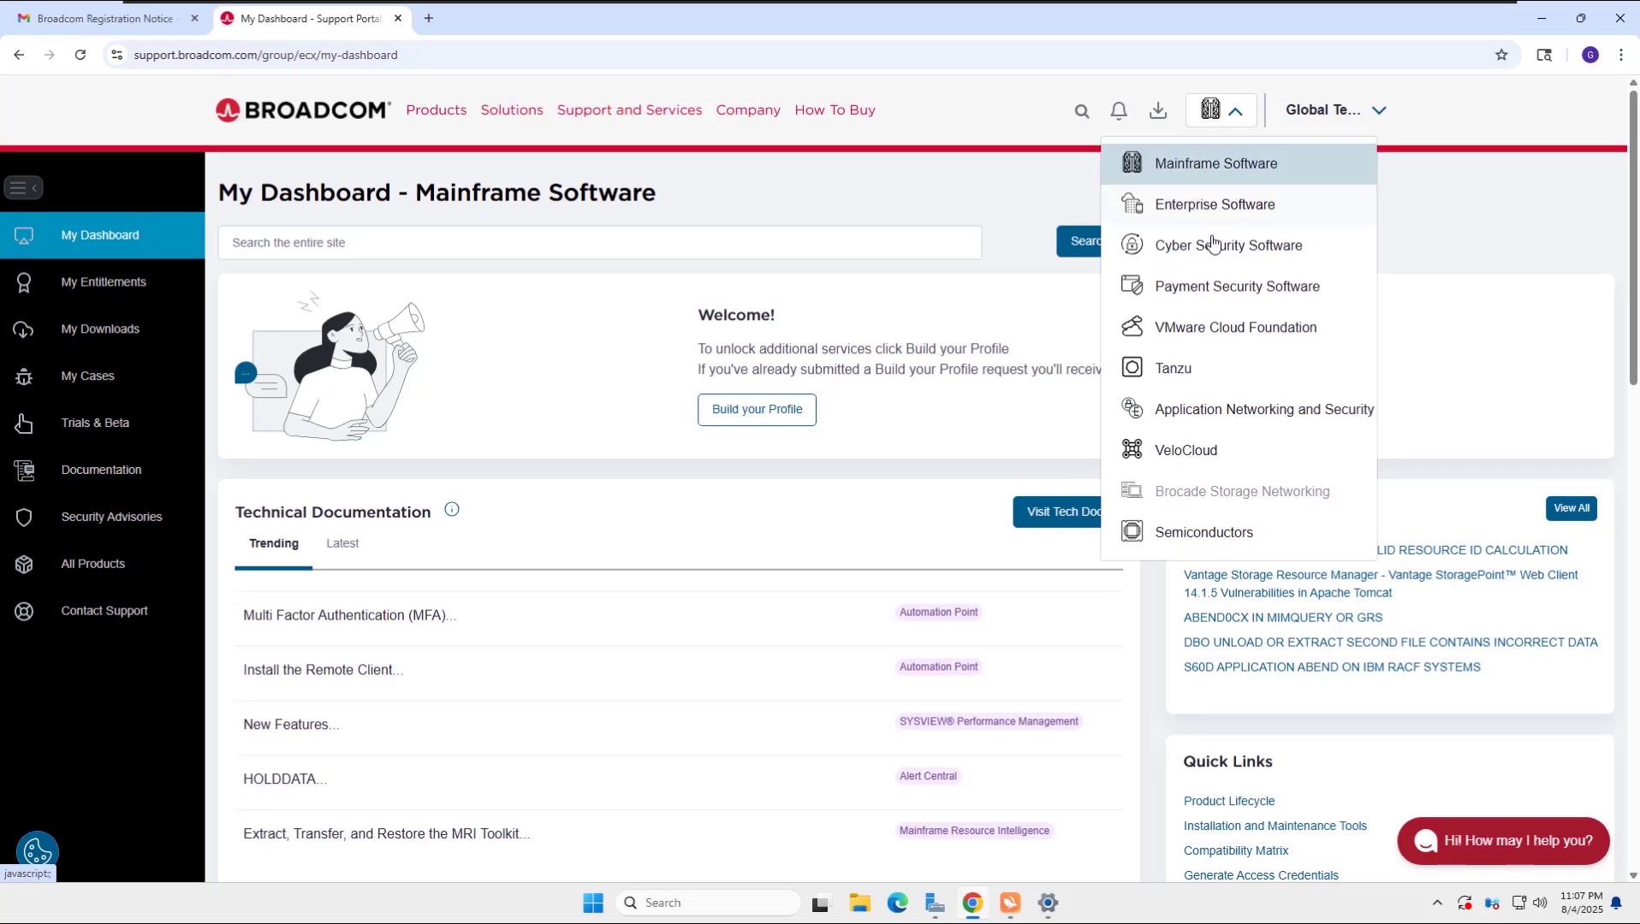
{"action": "left_click", "coordinate": [1207, 330]}
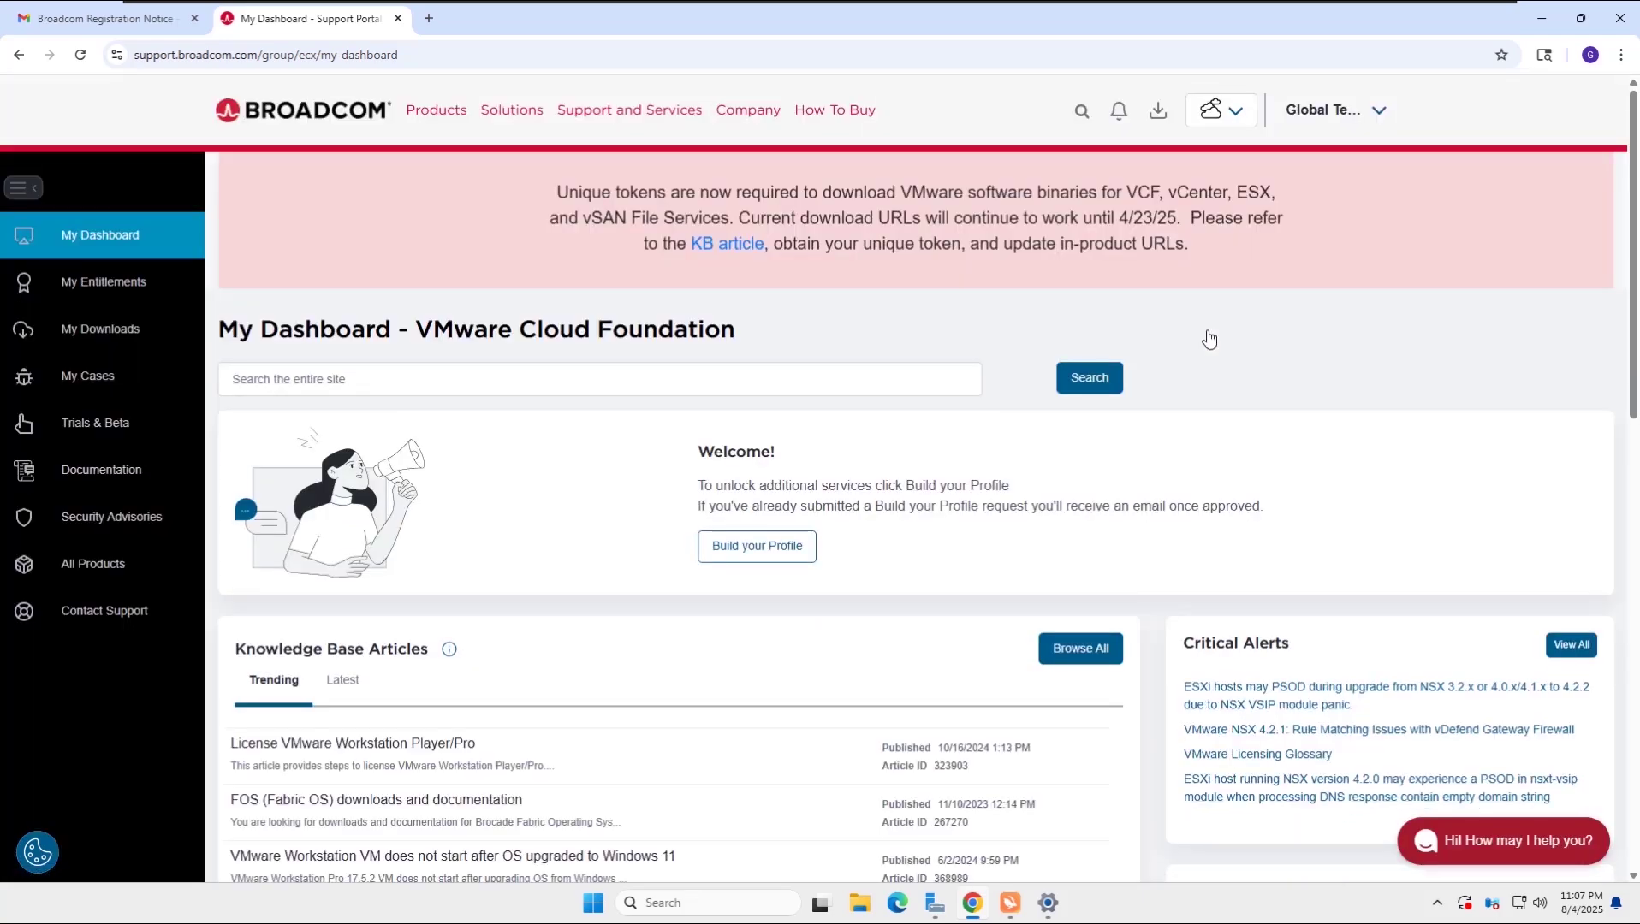
{"action": "left_click", "coordinate": [103, 341]}
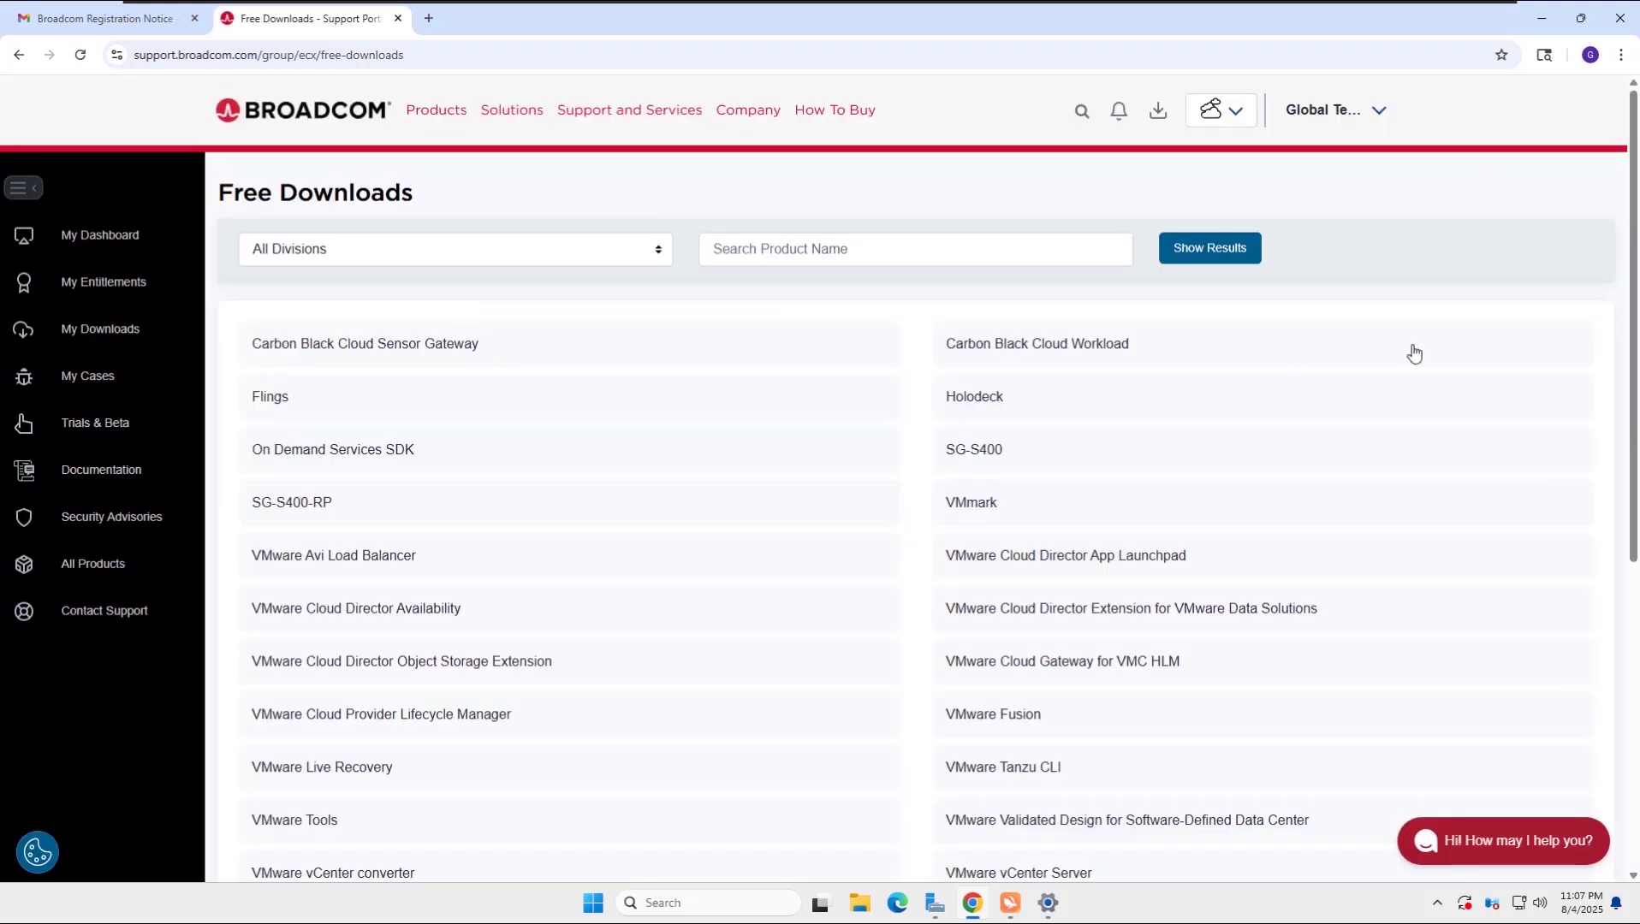
{"action": "left_click_drag", "start_coordinate": [1632, 268], "coordinate": [1634, 352]}
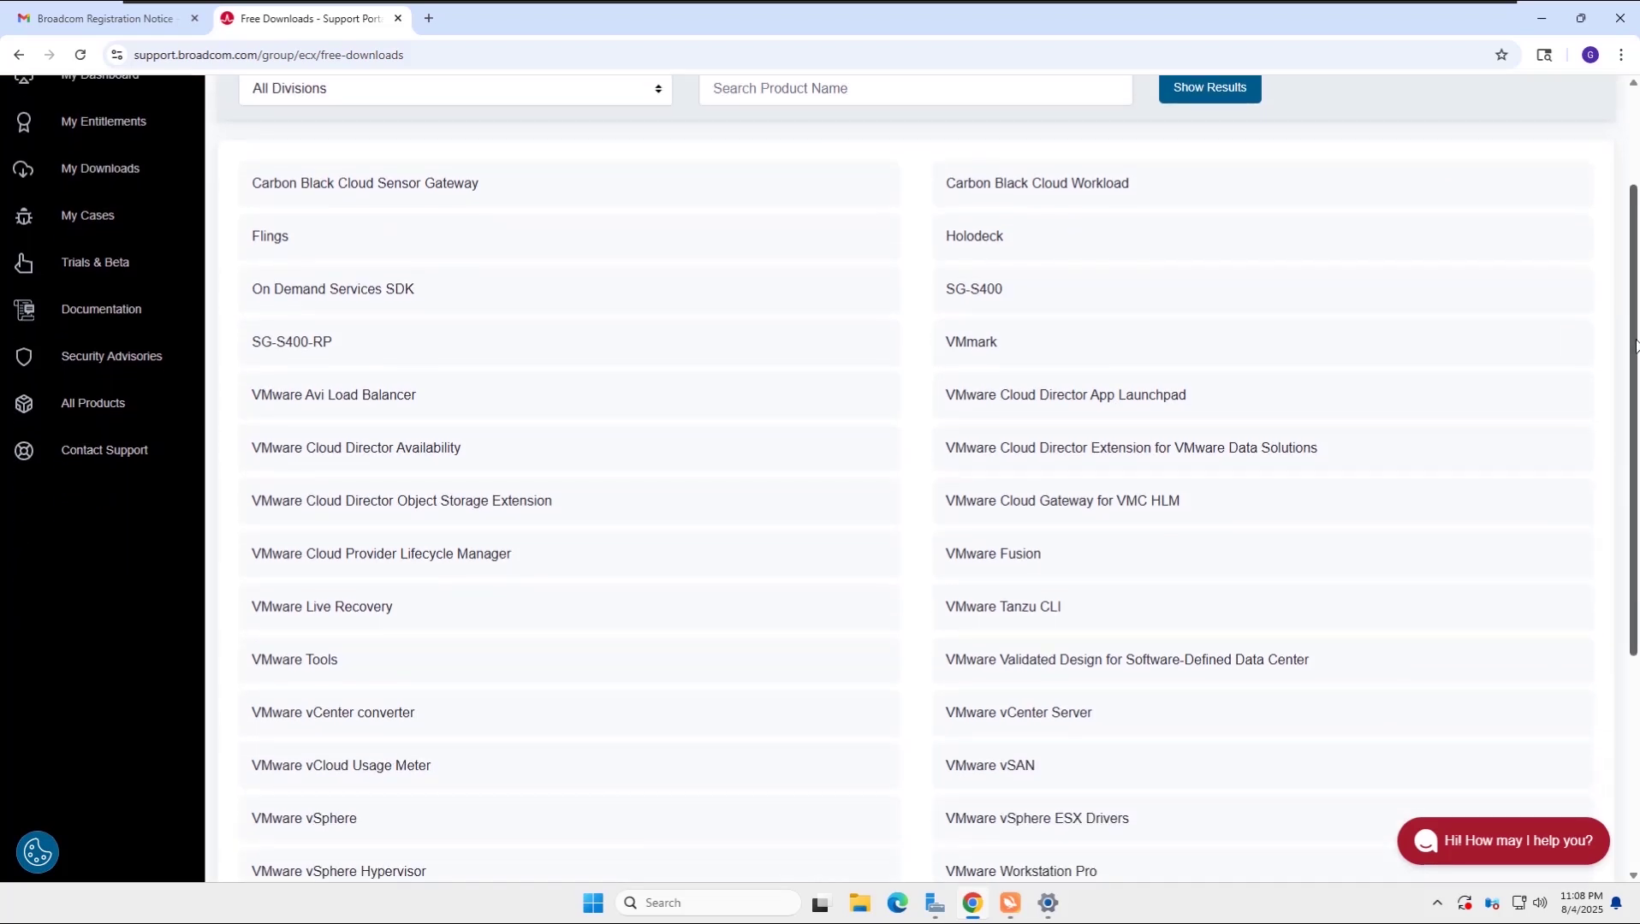
{"action": "left_click_drag", "start_coordinate": [1637, 346], "coordinate": [1636, 398]}
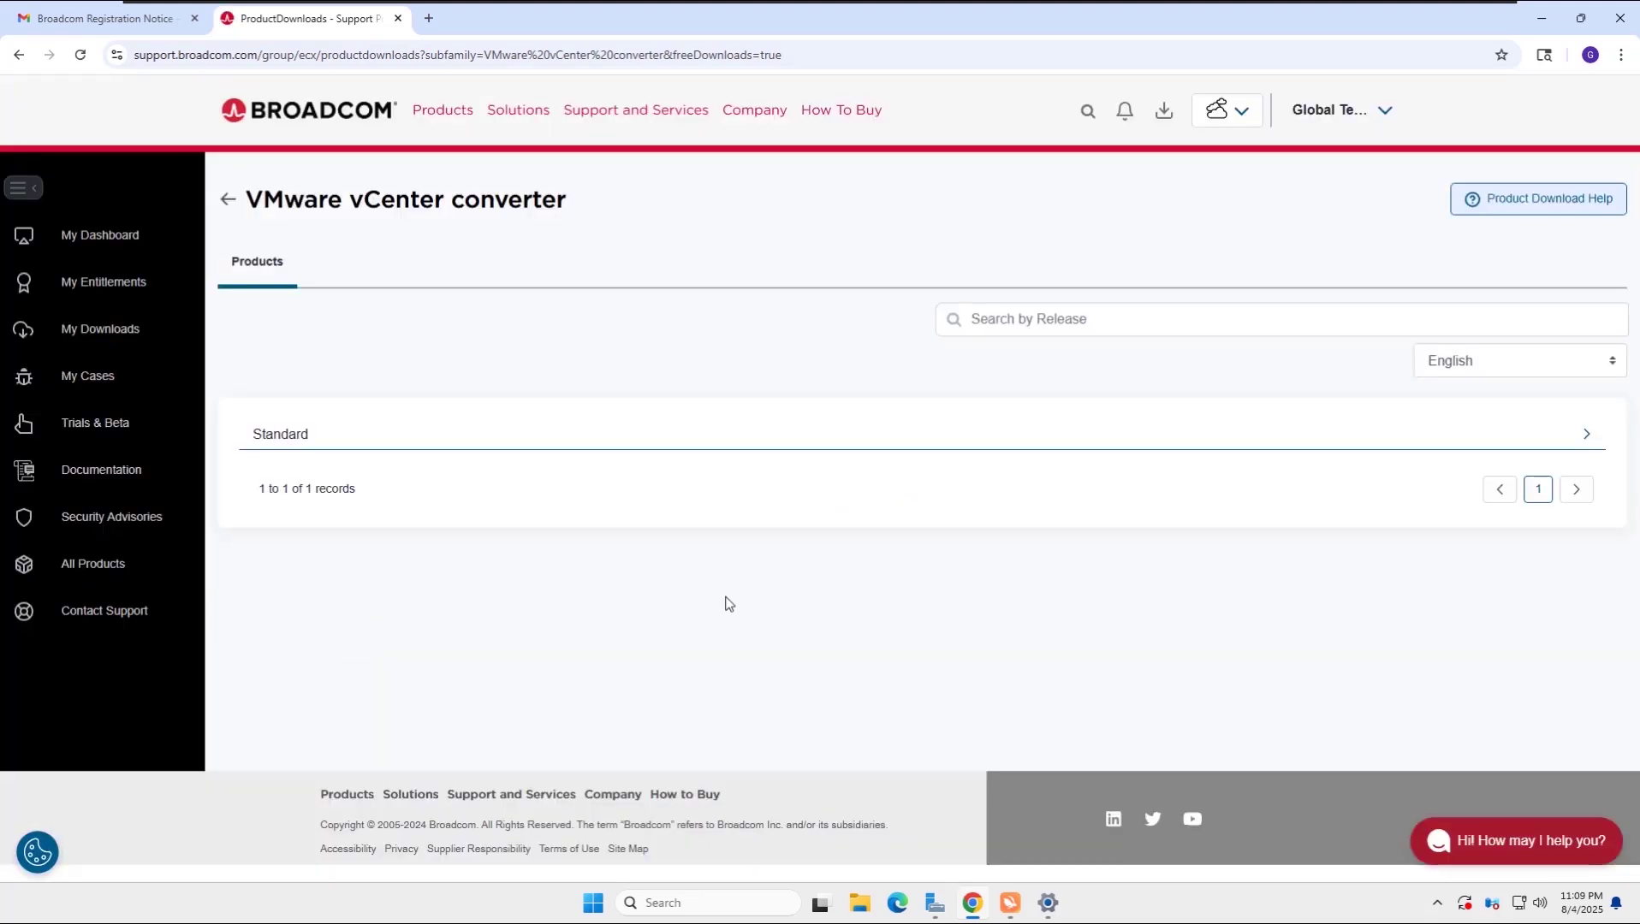
Expand the vCenter Converter Standard releases and go to release 6.6.0's files
{"action": "left_click", "coordinate": [1586, 437]}
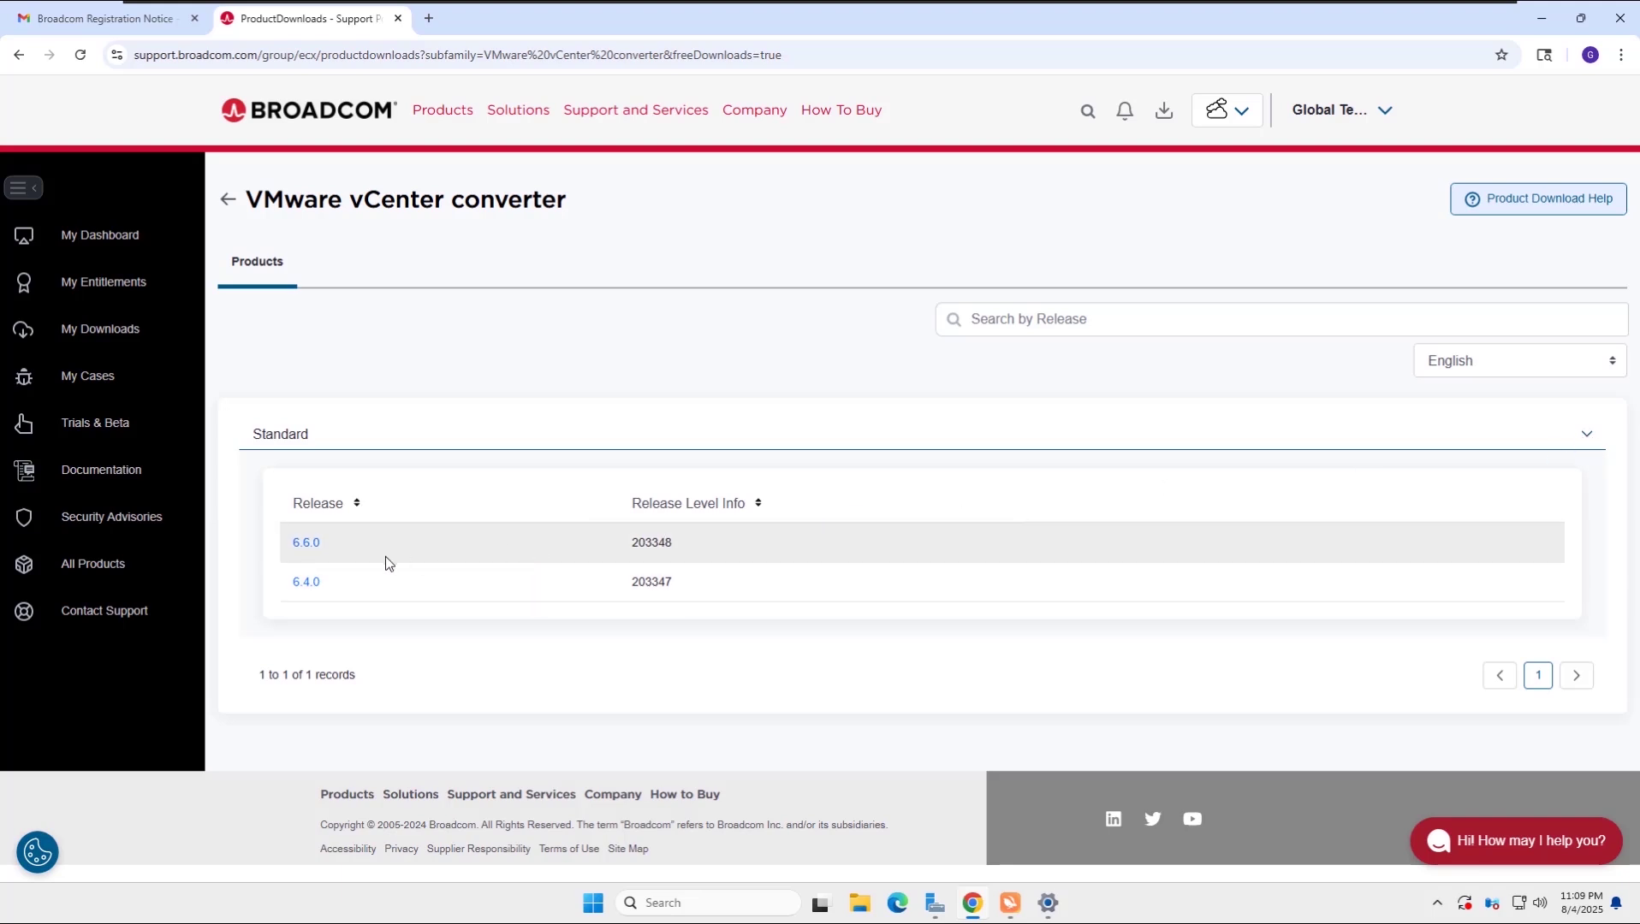
{"action": "left_click", "coordinate": [305, 544]}
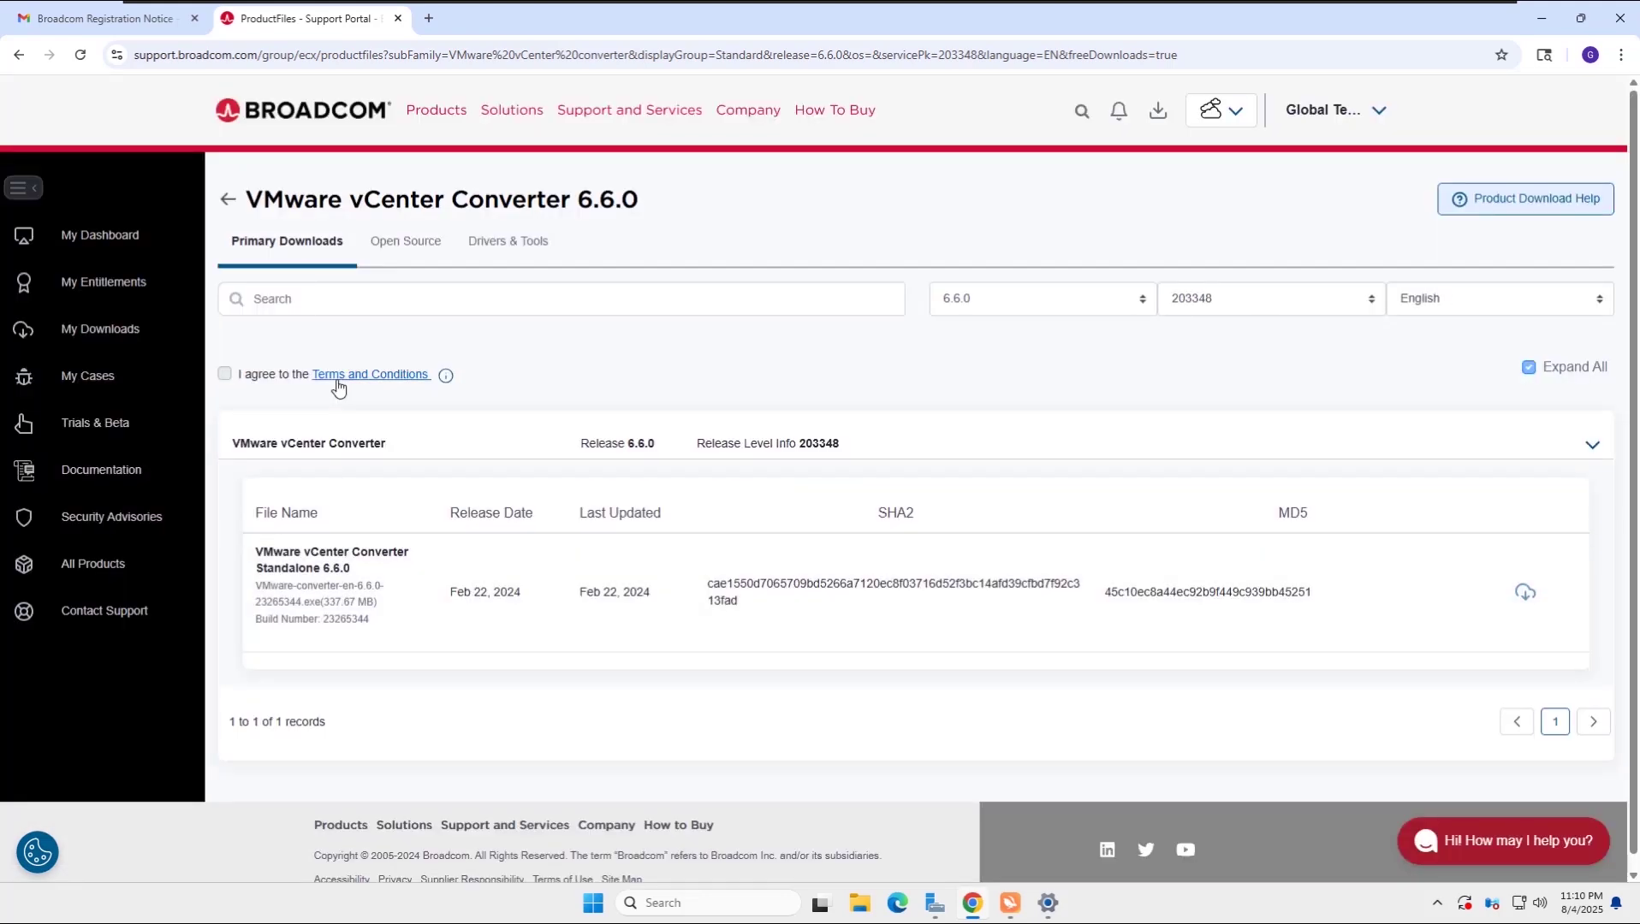
Review the terms and conditions, tick 'I agree' and start the Converter 6.6.0 installer download
{"action": "left_click", "coordinate": [337, 379]}
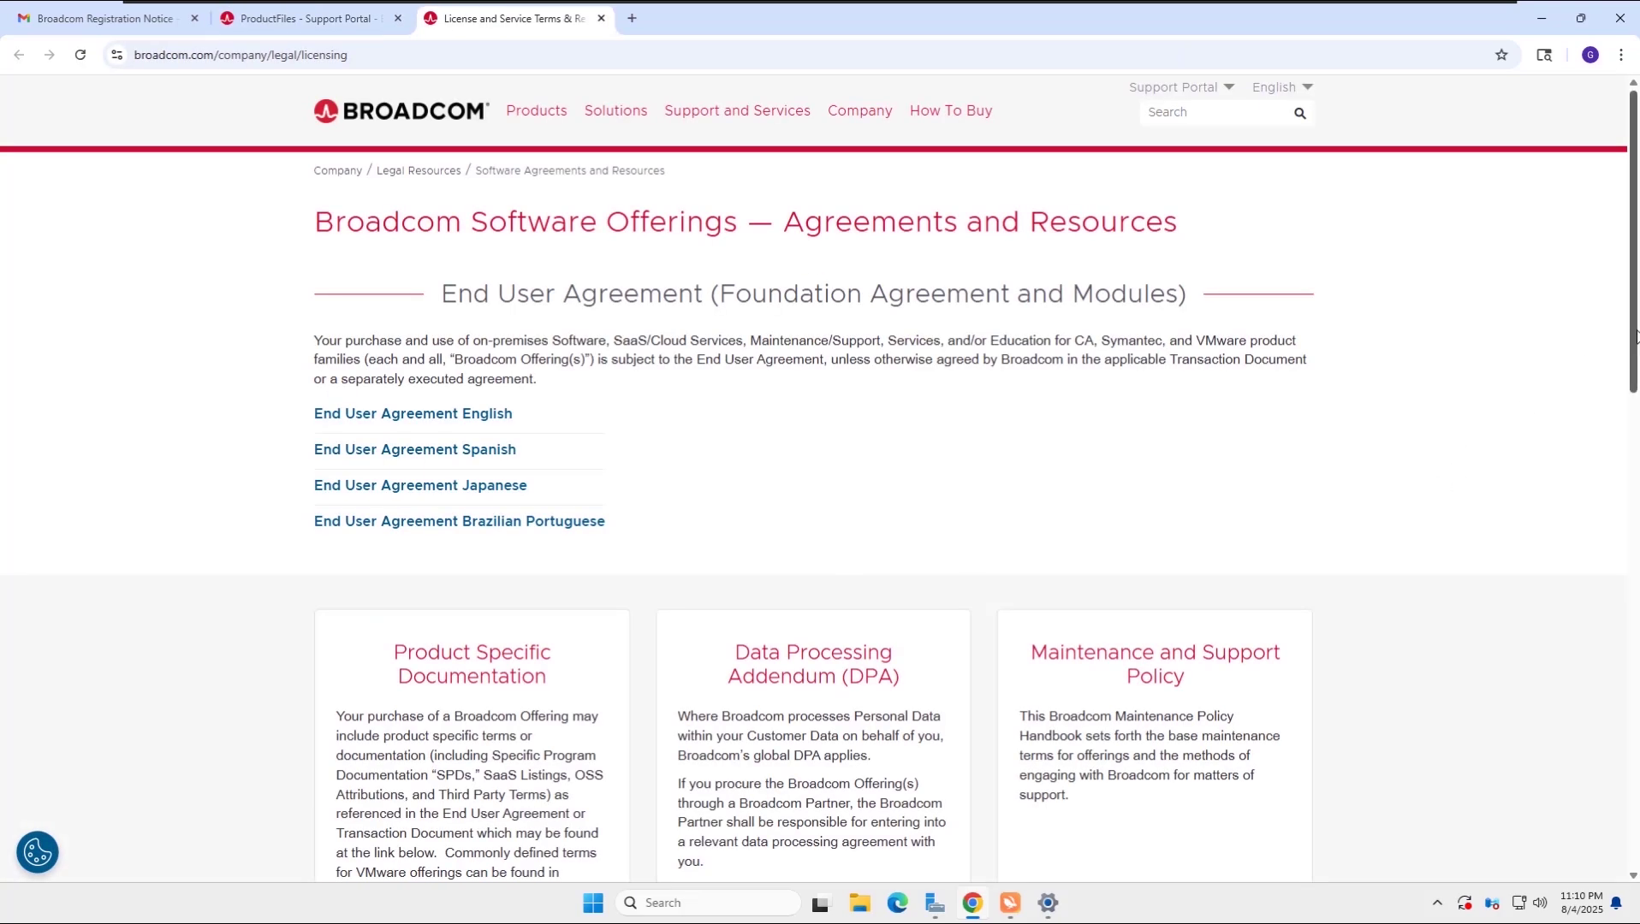
{"action": "left_click_drag", "start_coordinate": [1633, 336], "coordinate": [1635, 801]}
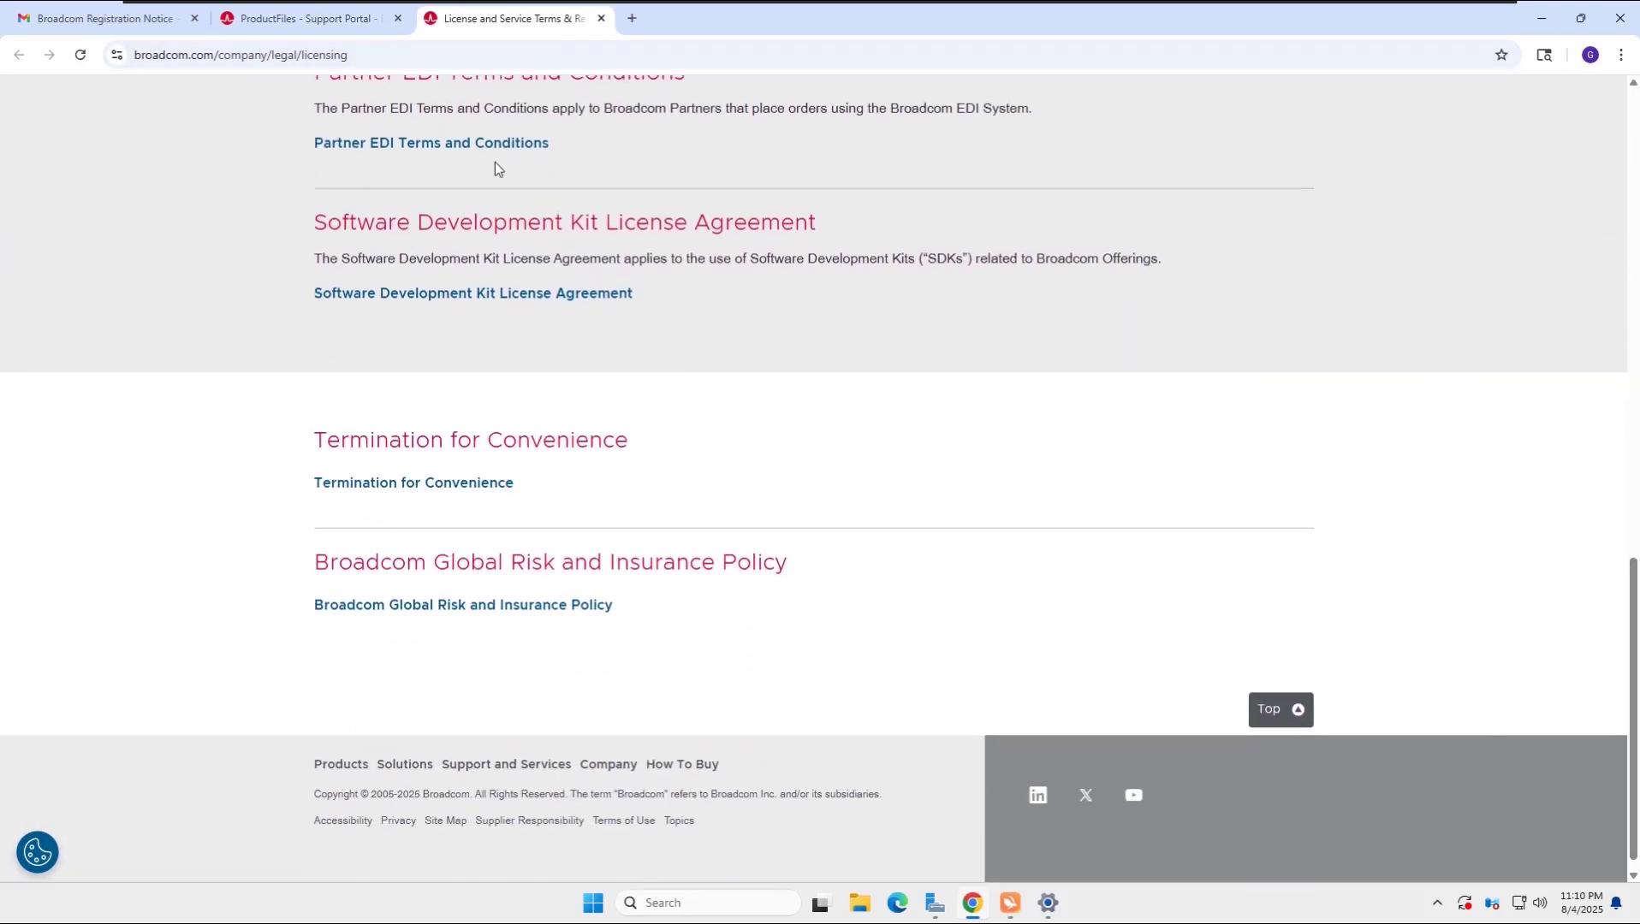
{"action": "left_click", "coordinate": [330, 18]}
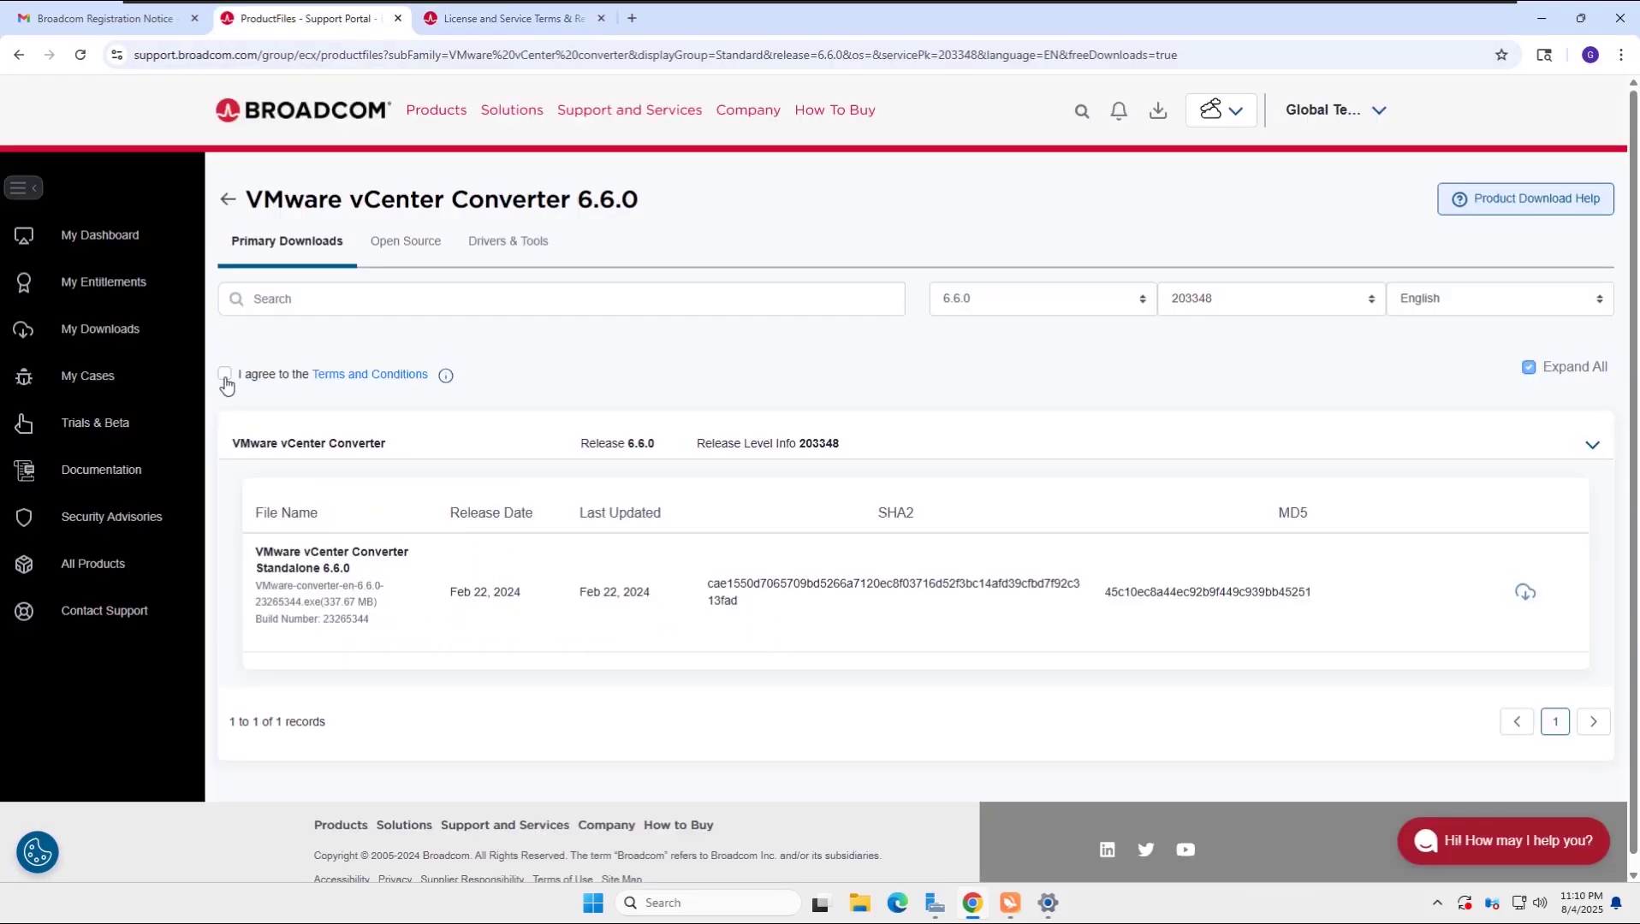
{"action": "left_click", "coordinate": [225, 380]}
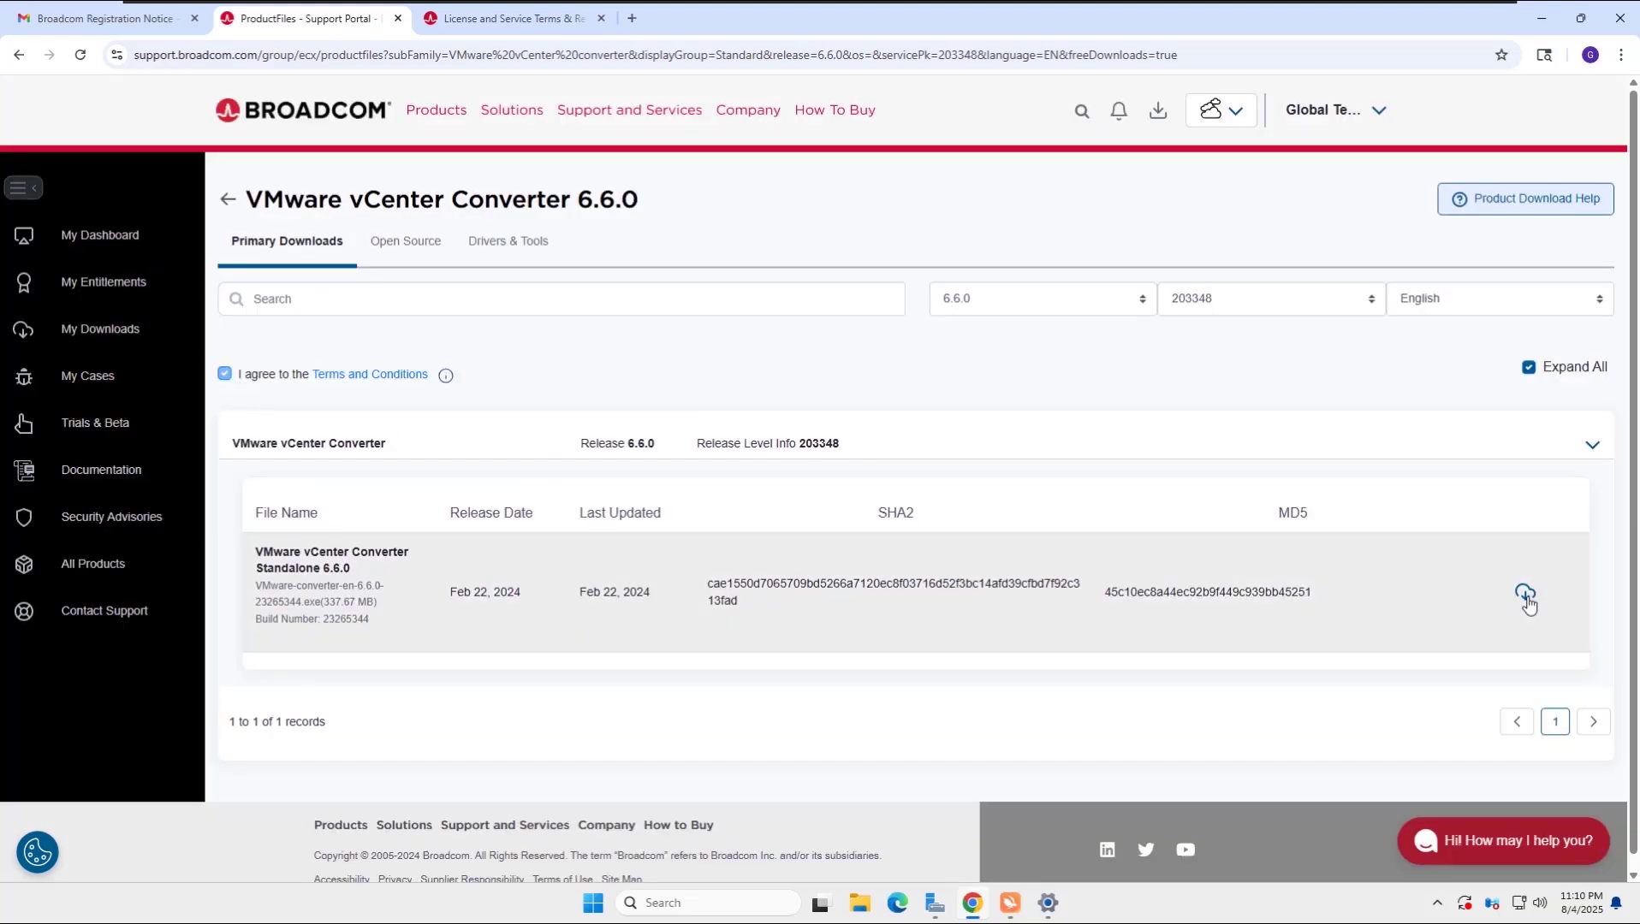
{"action": "left_click", "coordinate": [1524, 596]}
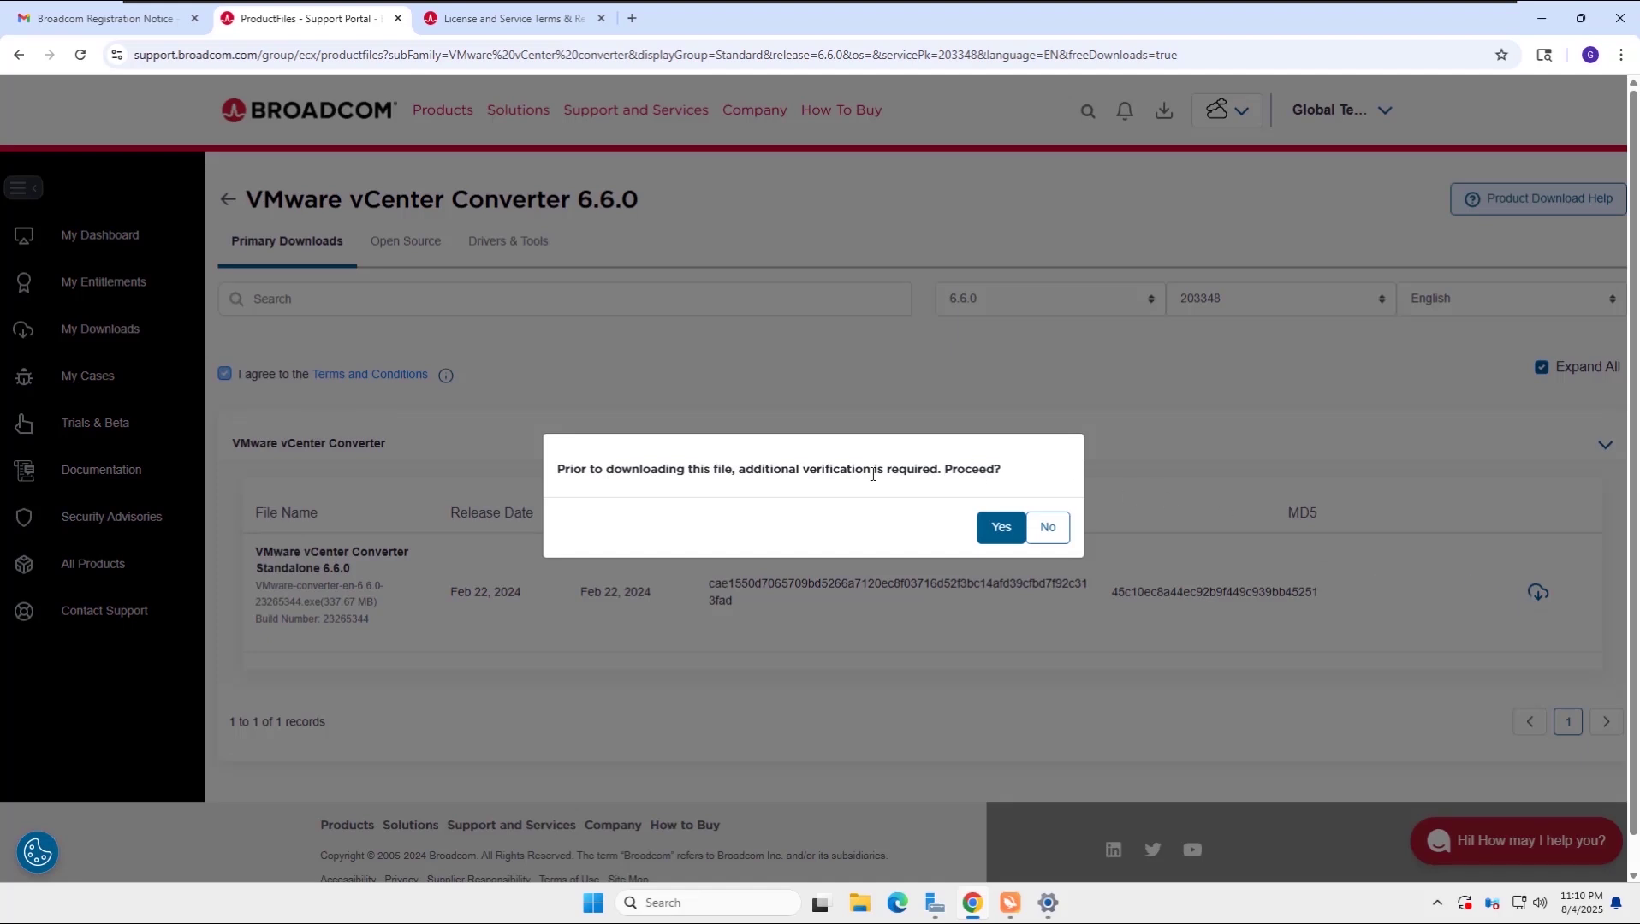
Fill in the Trade Compliance form with address, city, state, United States of America and postal code, and submit it
{"action": "left_click", "coordinate": [1002, 529]}
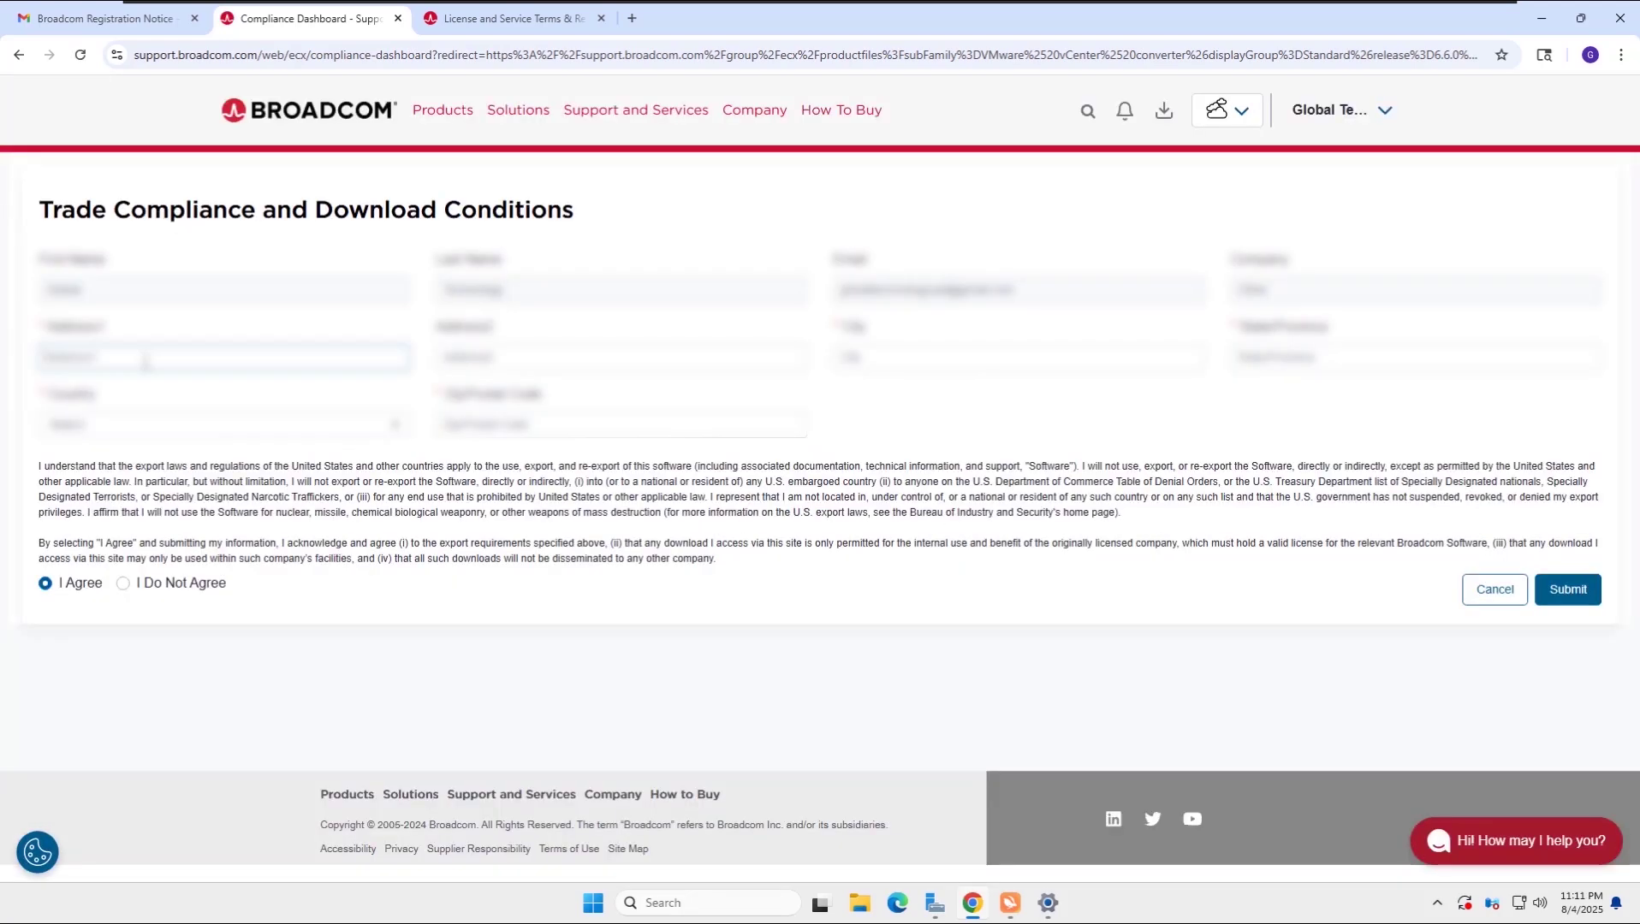
{"action": "type", "text": "Himalayan Ave"}
{"action": "key", "text": "Tab"}
{"action": "type", "text": "Bhop"}
{"action": "left_click", "coordinate": [935, 357]}
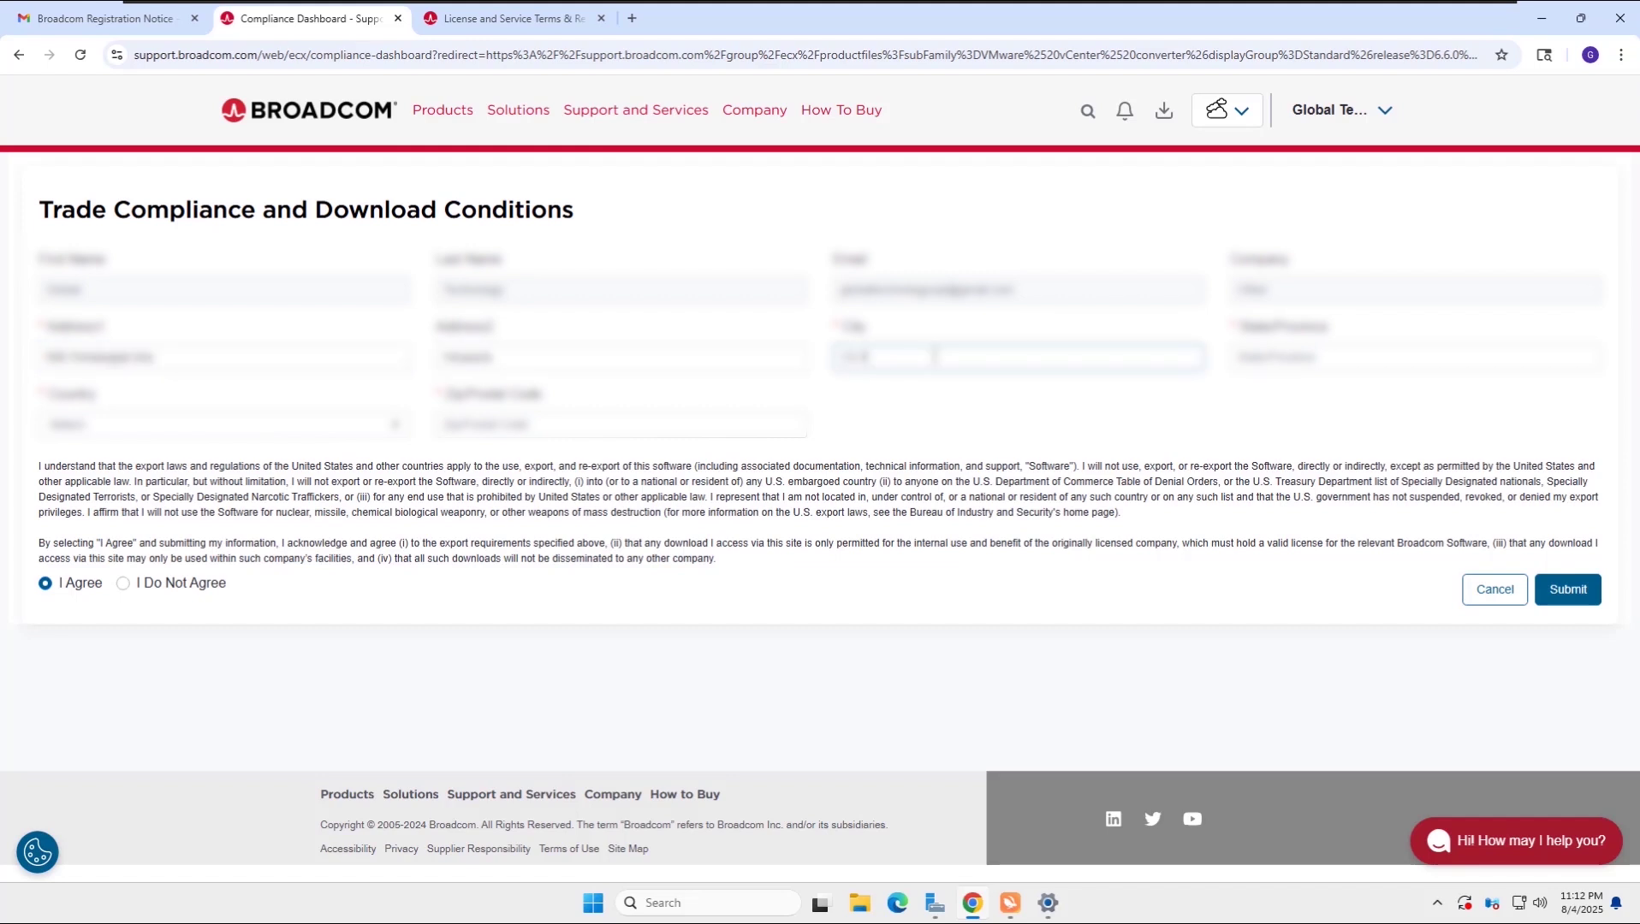
{"action": "type", "text": "al"}
{"action": "left_click", "coordinate": [1284, 362]}
{"action": "type", "text": "MP"}
{"action": "left_click", "coordinate": [397, 433]}
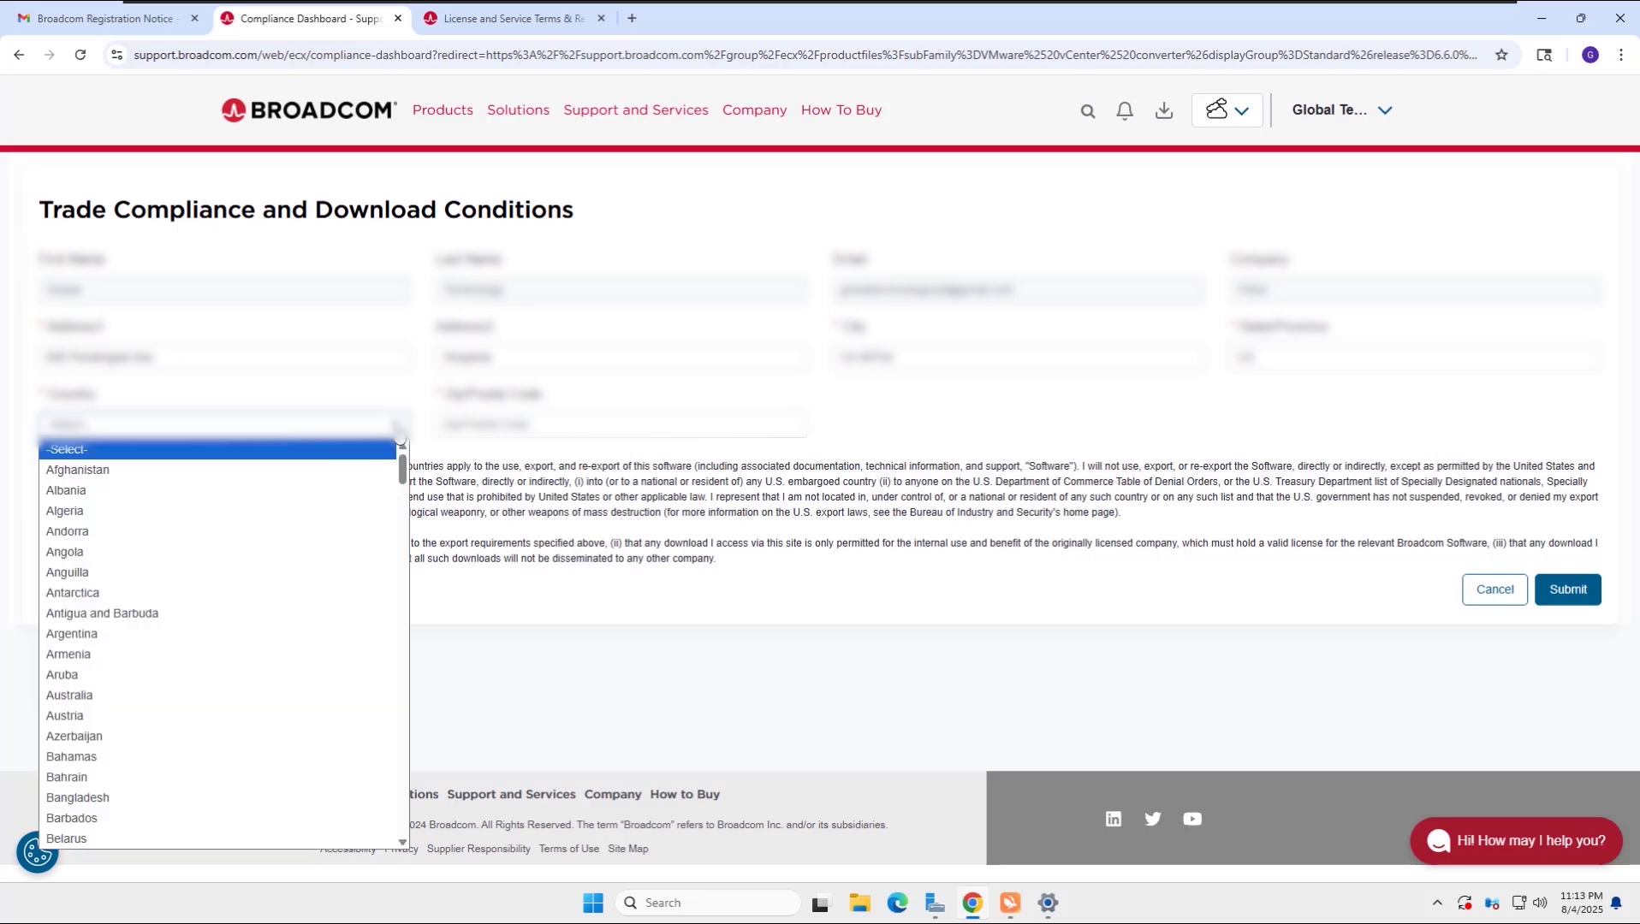
{"action": "scroll", "coordinate": [315, 553], "scroll_direction": "down", "scroll_amount": 20}
{"action": "scroll", "coordinate": [315, 553], "scroll_direction": "down", "scroll_amount": 5}
{"action": "left_click", "coordinate": [307, 573]}
{"action": "left_click", "coordinate": [542, 424]}
{"action": "type", "text": "12345"}
{"action": "left_click", "coordinate": [44, 583]}
{"action": "left_click", "coordinate": [1560, 592]}
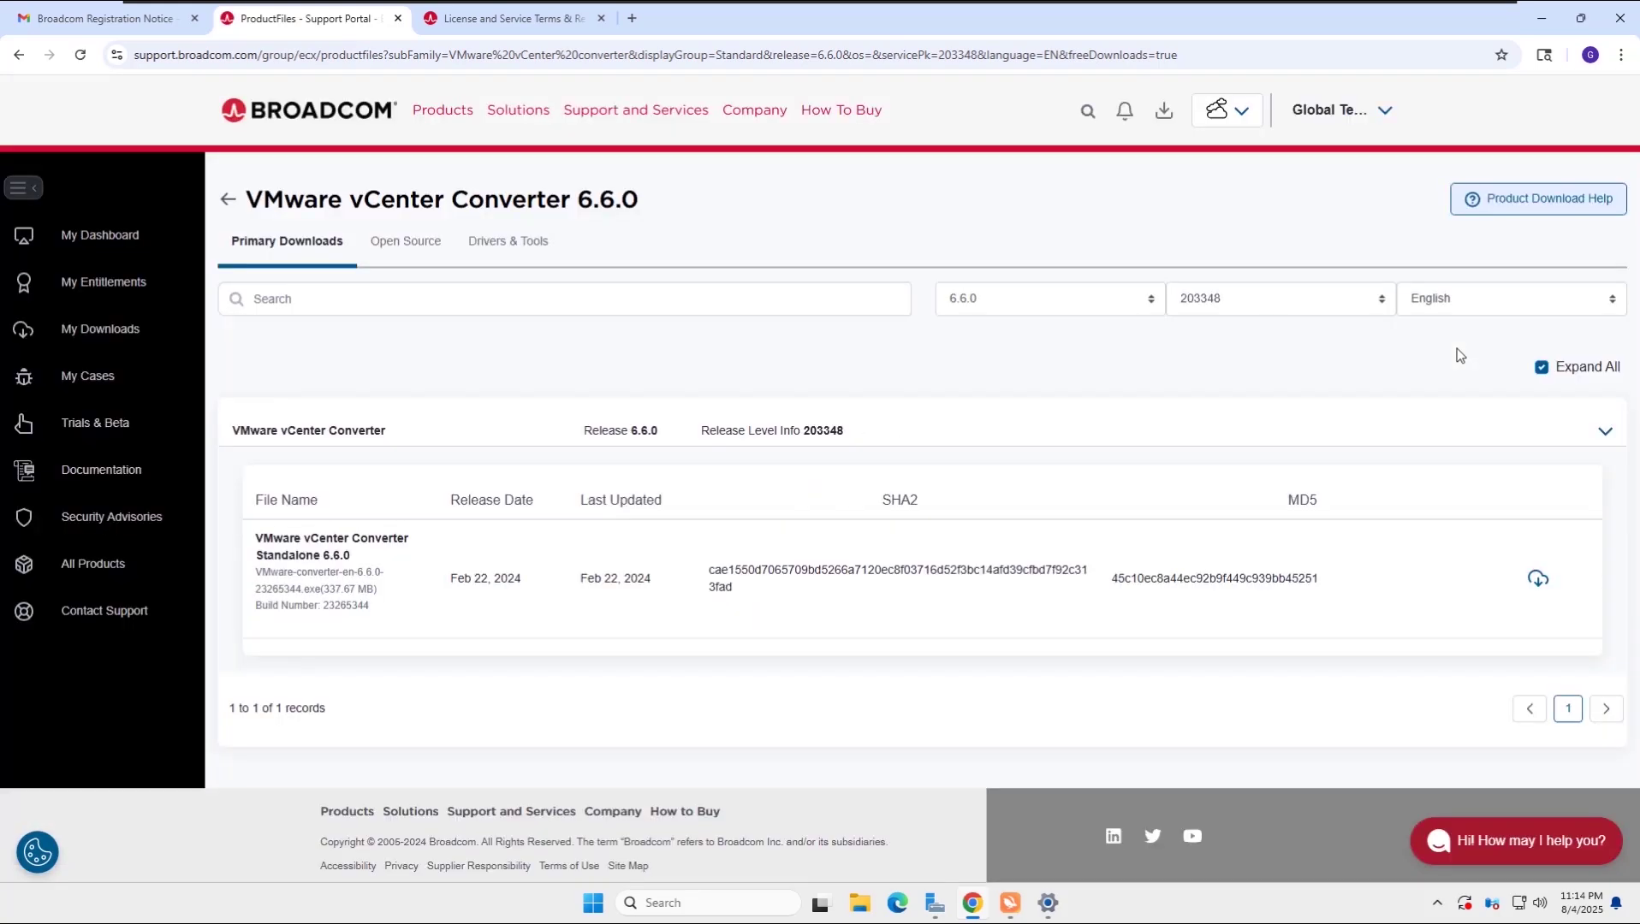
Start the vCenter Converter 6.6.0 download, check its progress and return to My Downloads
{"action": "left_click", "coordinate": [1537, 583]}
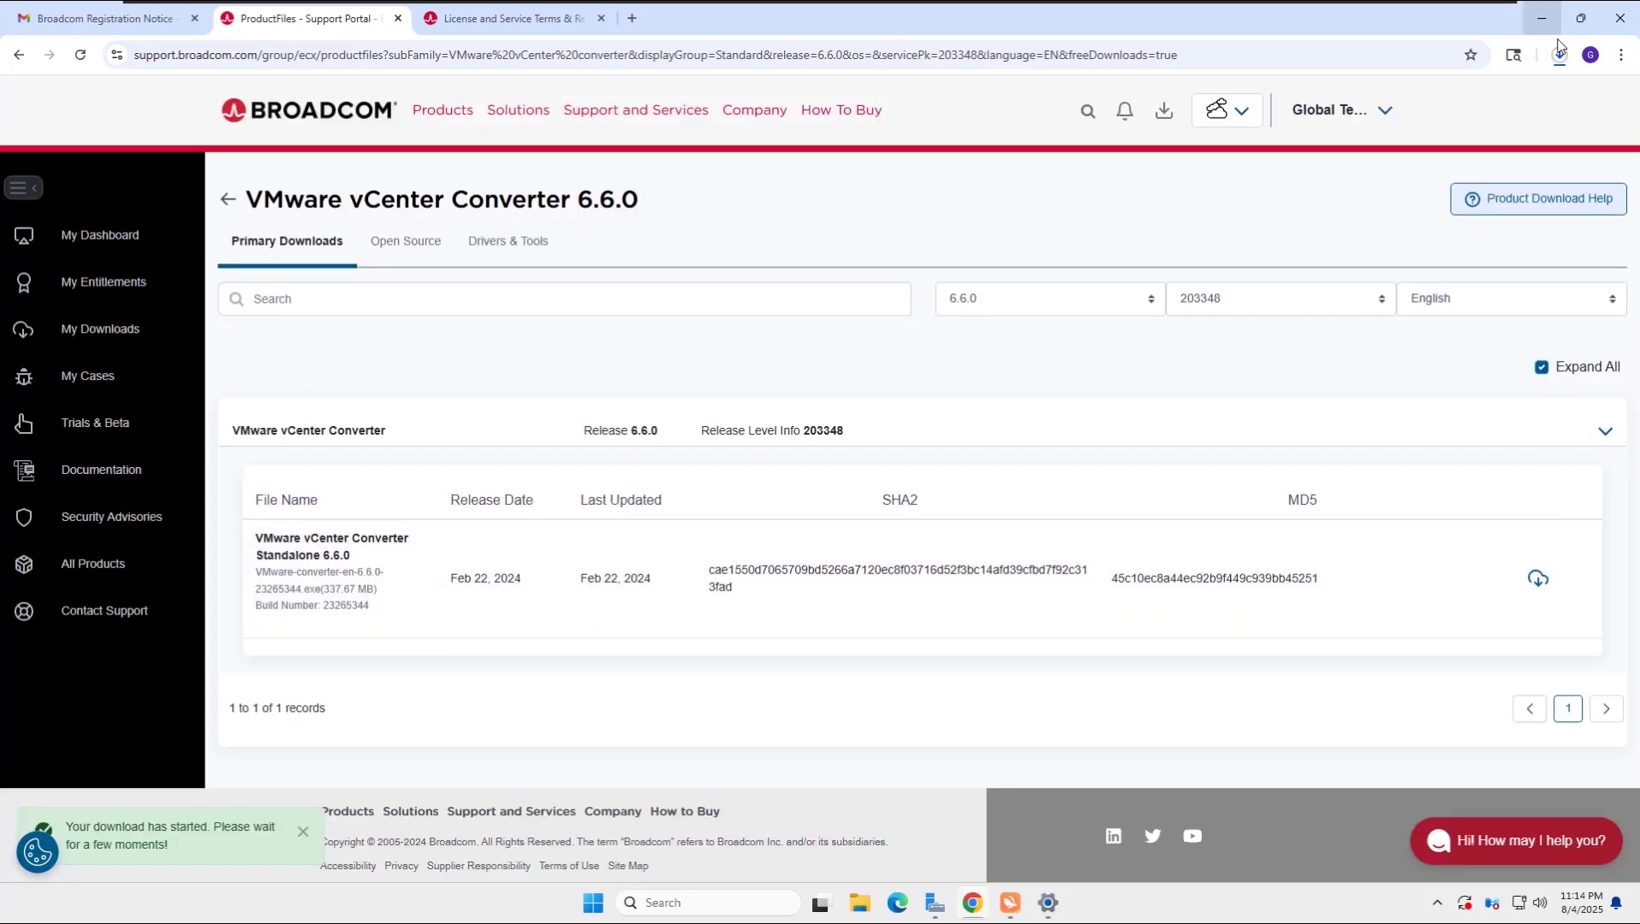
{"action": "left_click", "coordinate": [1559, 54]}
{"action": "left_click", "coordinate": [107, 328]}
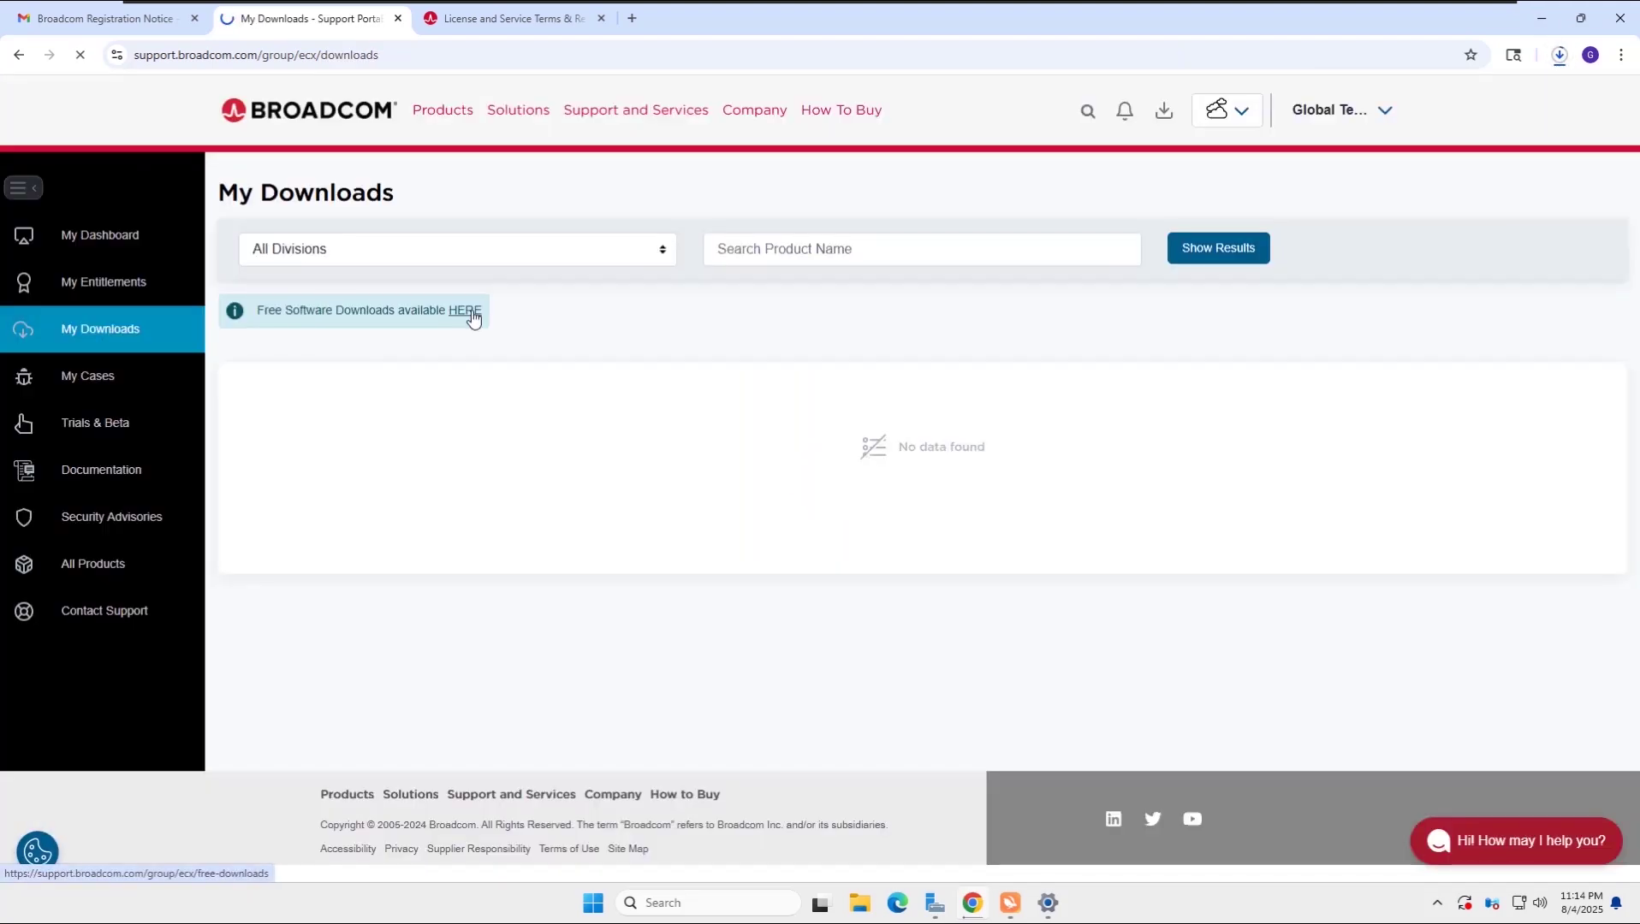
From the free downloads list, go to VMware Workstation Pro for Windows release 17.6.4's files
{"action": "left_click", "coordinate": [467, 310]}
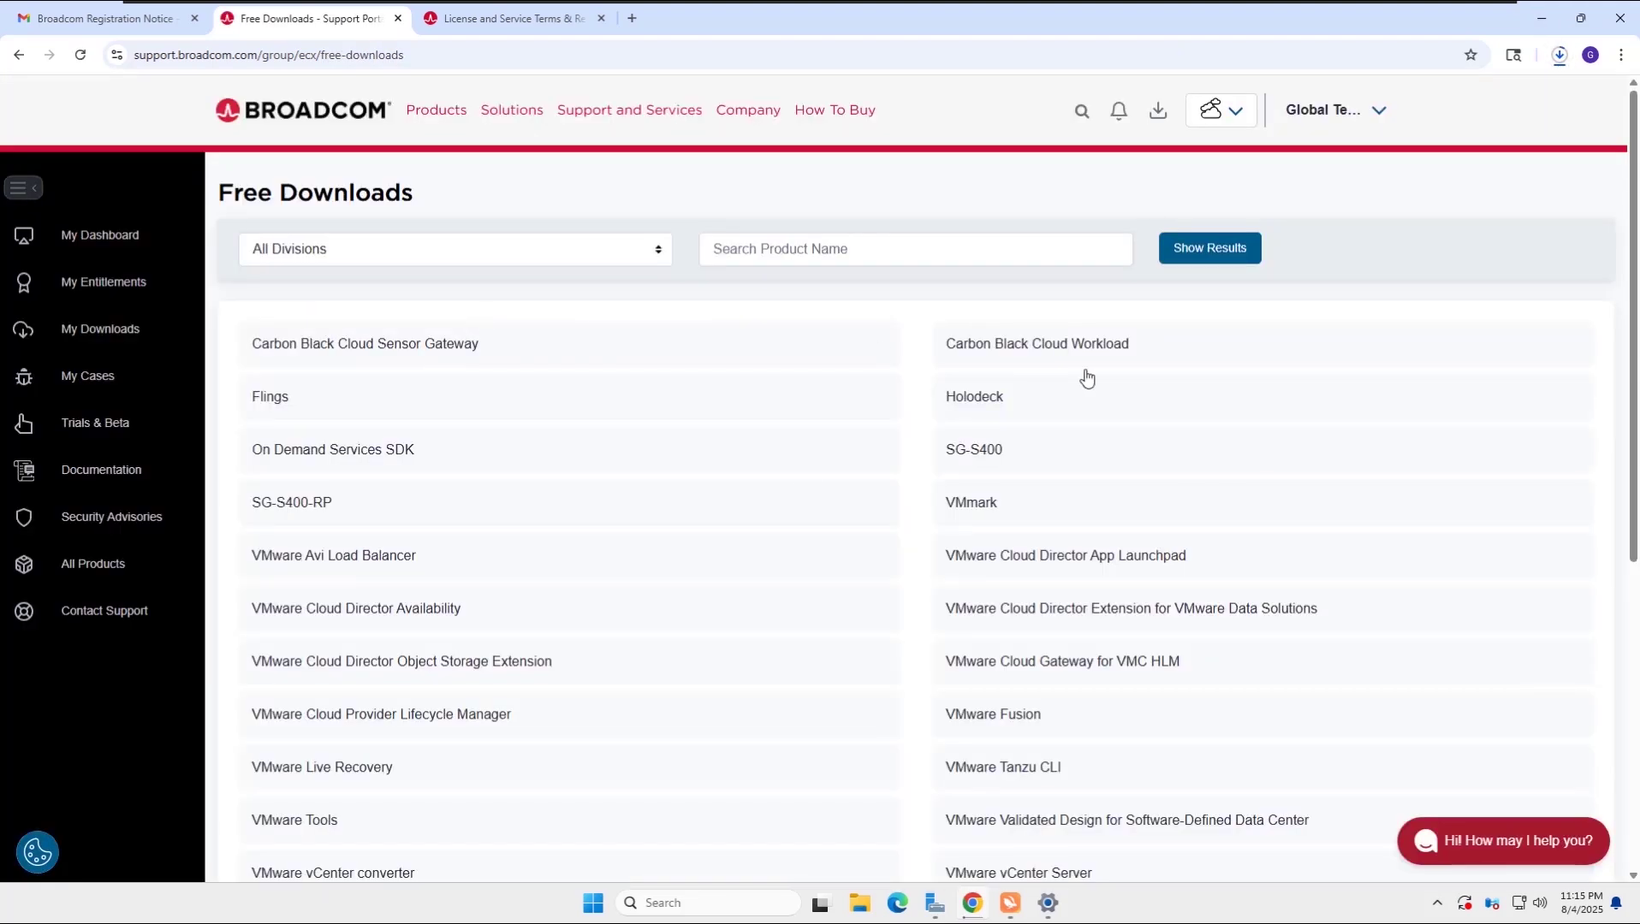
{"action": "middle_click", "coordinate": [1586, 419]}
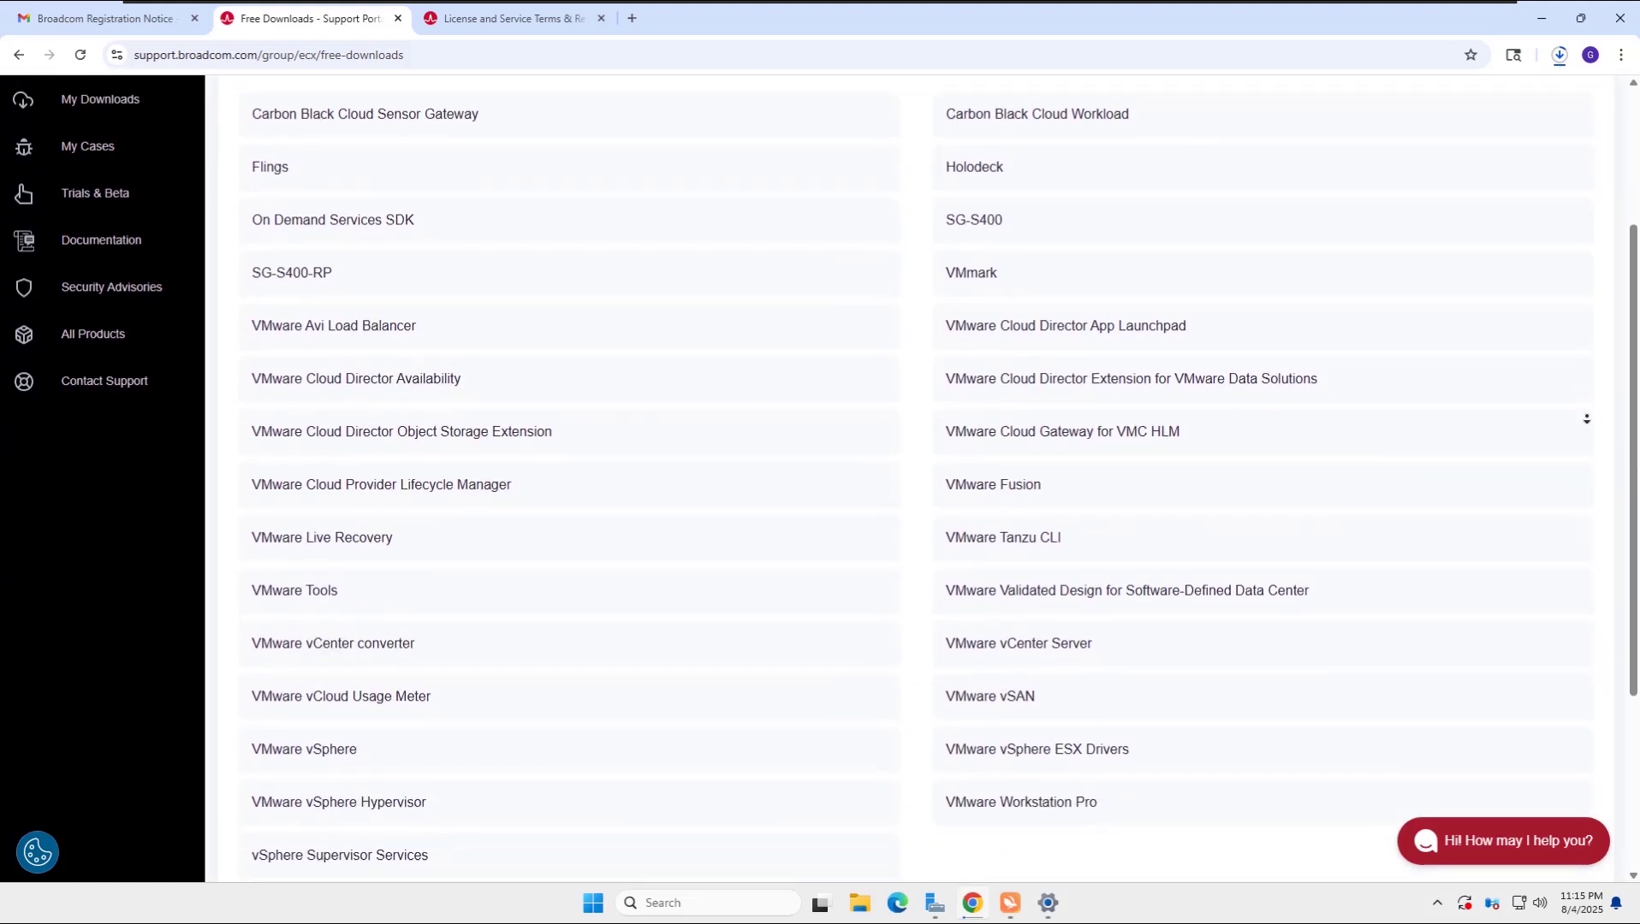
{"action": "scroll", "coordinate": [1013, 759], "scroll_direction": "down", "scroll_amount": 1}
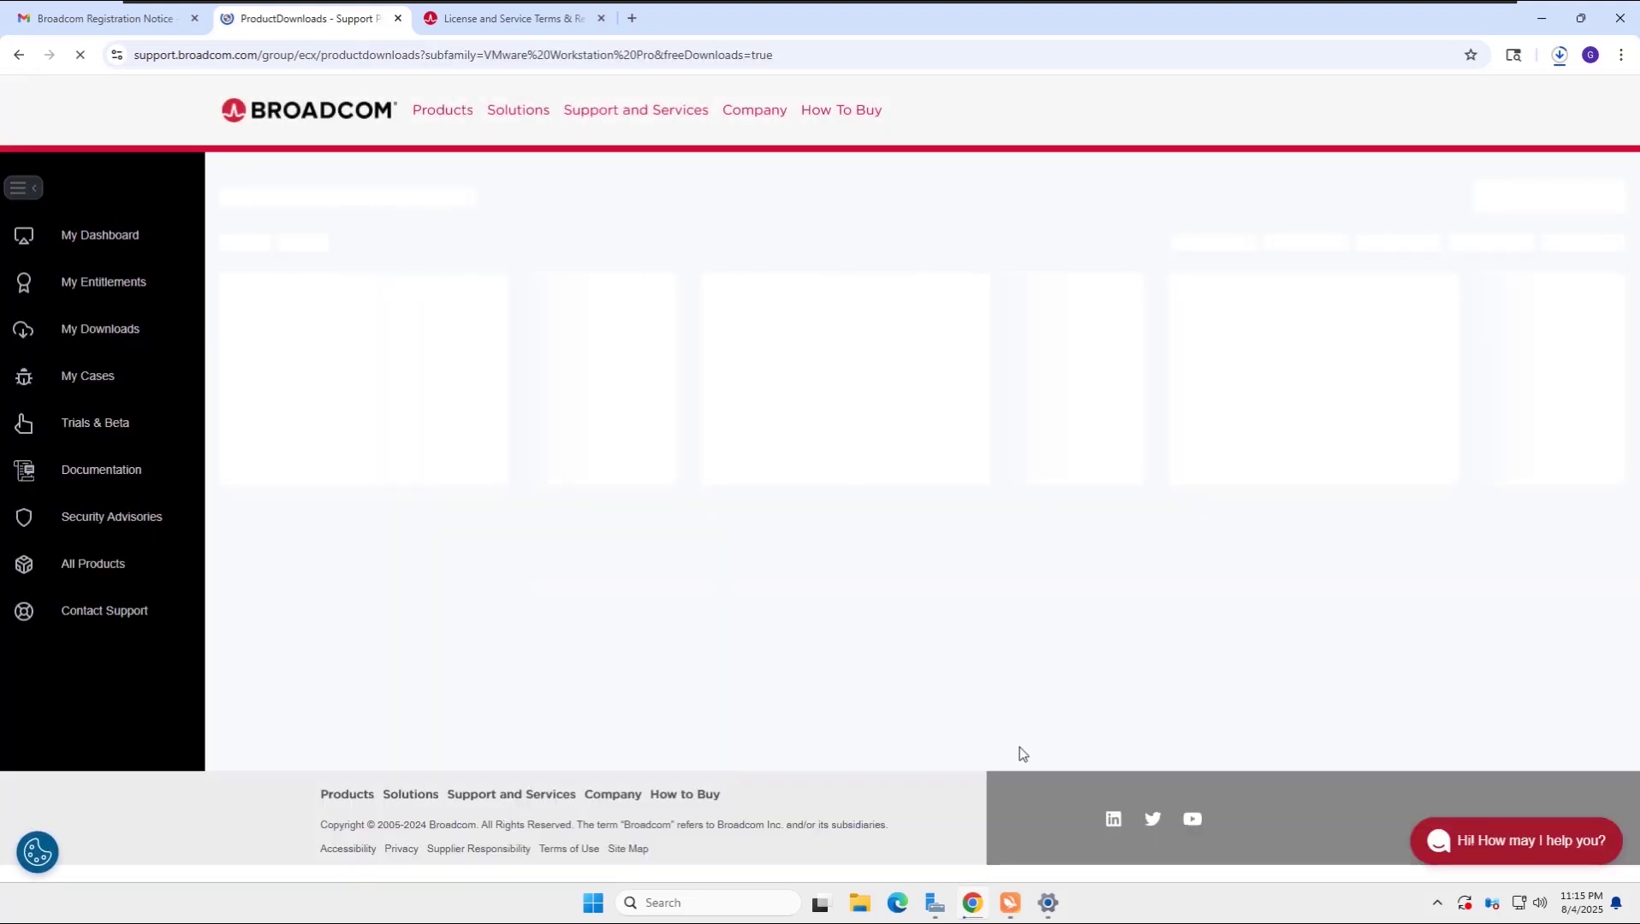
{"action": "left_click", "coordinate": [1585, 434]}
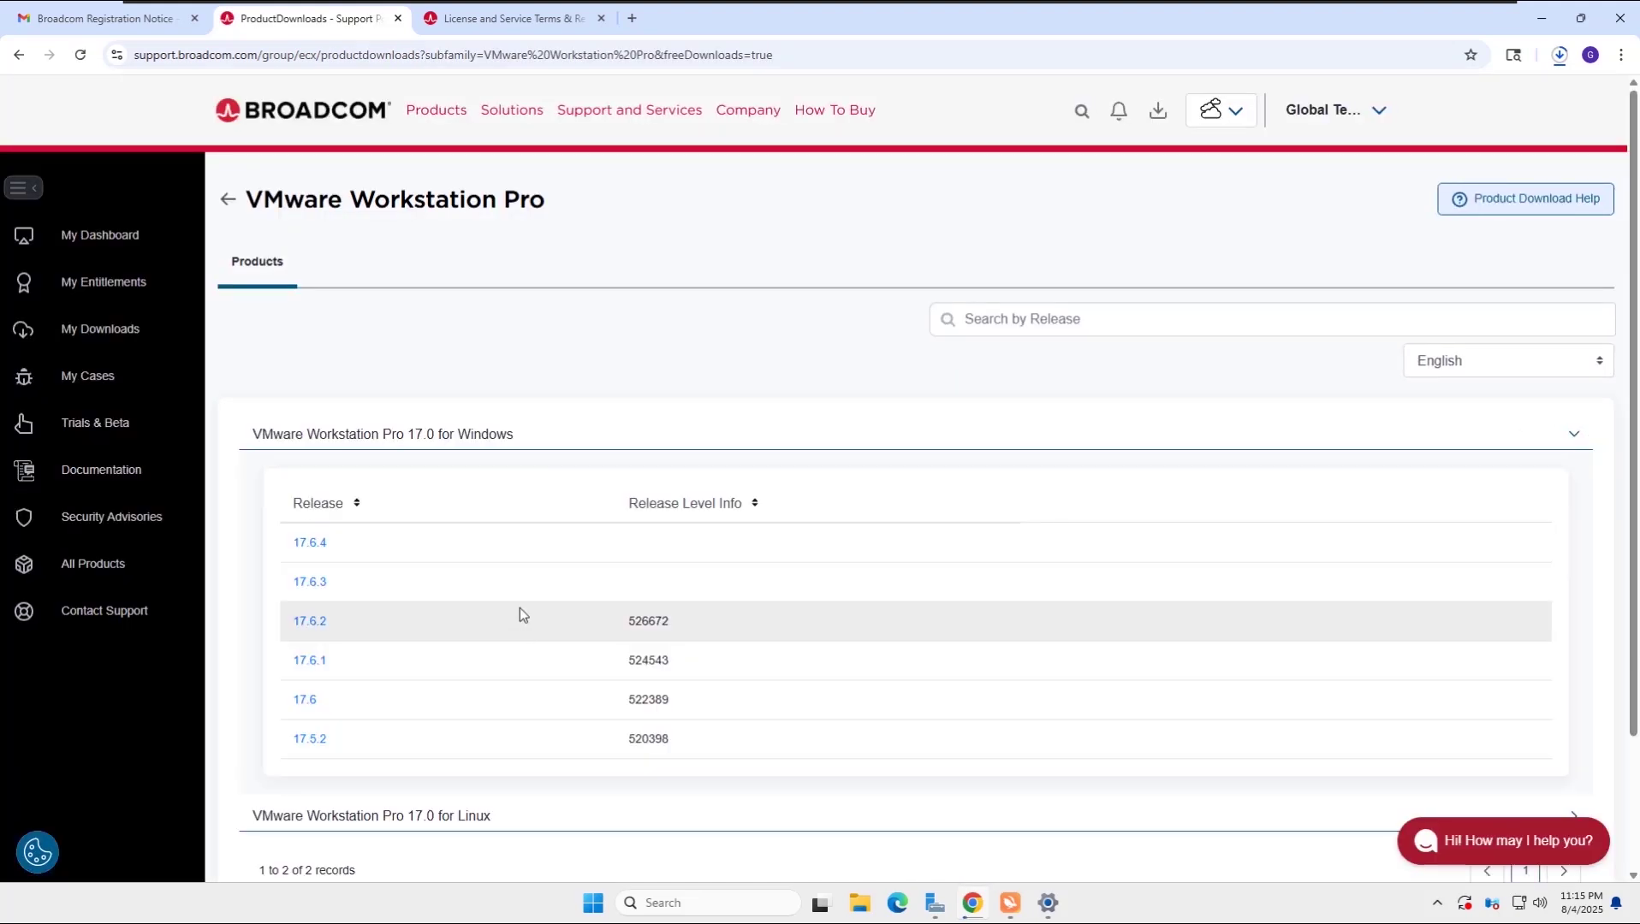
{"action": "left_click", "coordinate": [309, 544]}
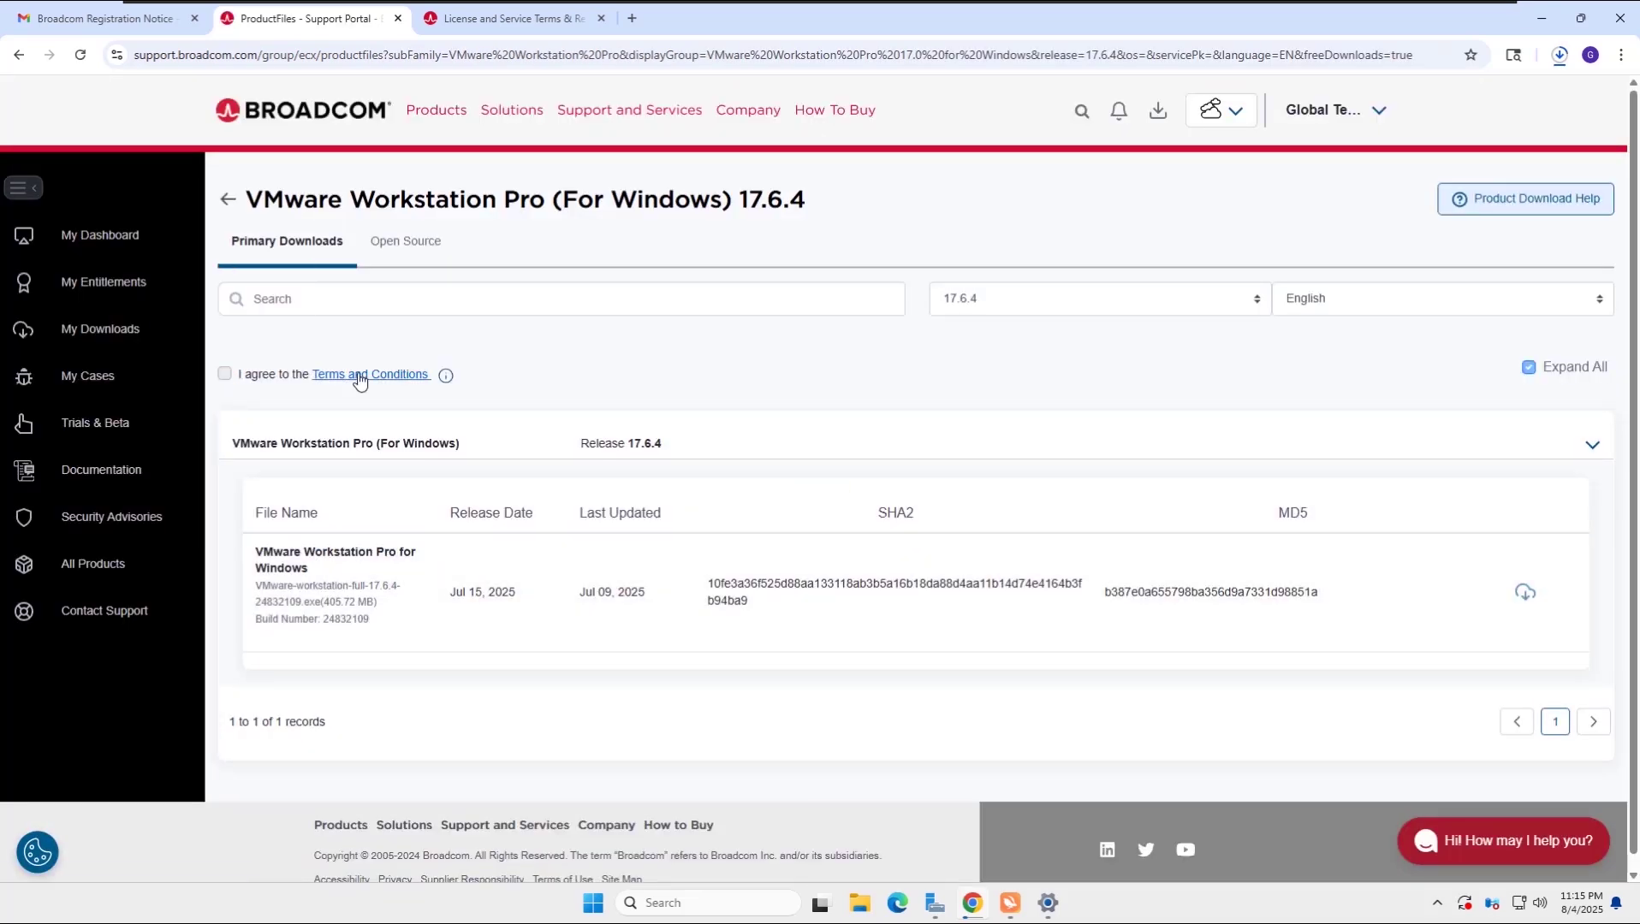
Agree to the terms and start the VMware Workstation Pro 17.6.4 Windows installer download
{"action": "left_click", "coordinate": [366, 375]}
{"action": "scroll", "coordinate": [1616, 260], "scroll_direction": "down", "scroll_amount": 5}
{"action": "left_click", "coordinate": [305, 18]}
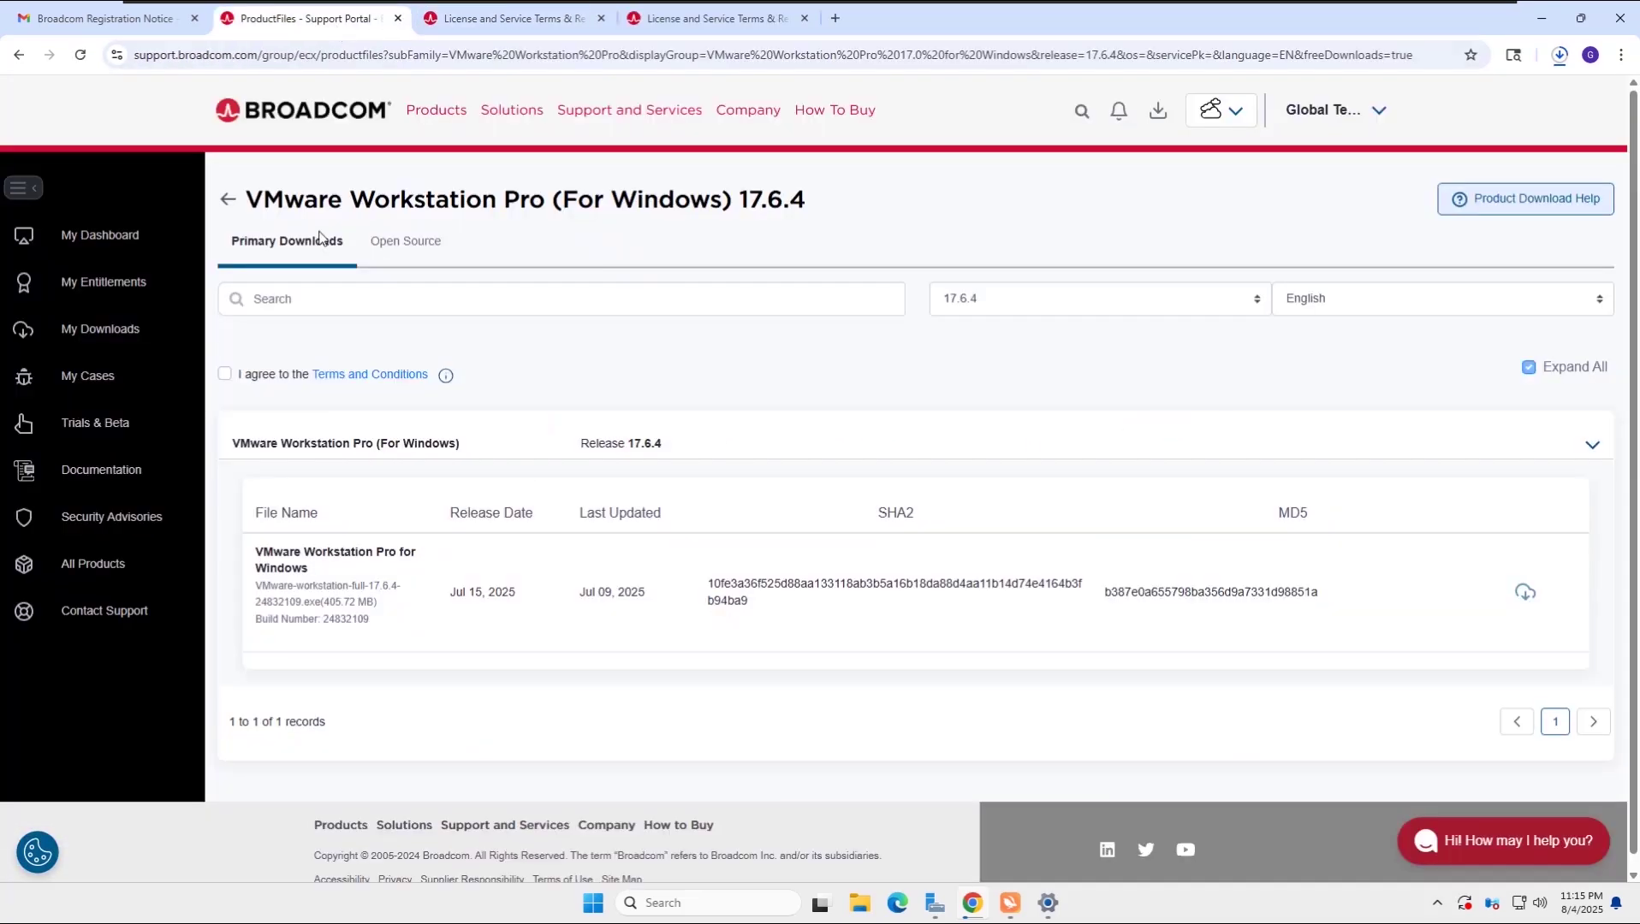
{"action": "left_click", "coordinate": [224, 374]}
{"action": "left_click", "coordinate": [1524, 595]}
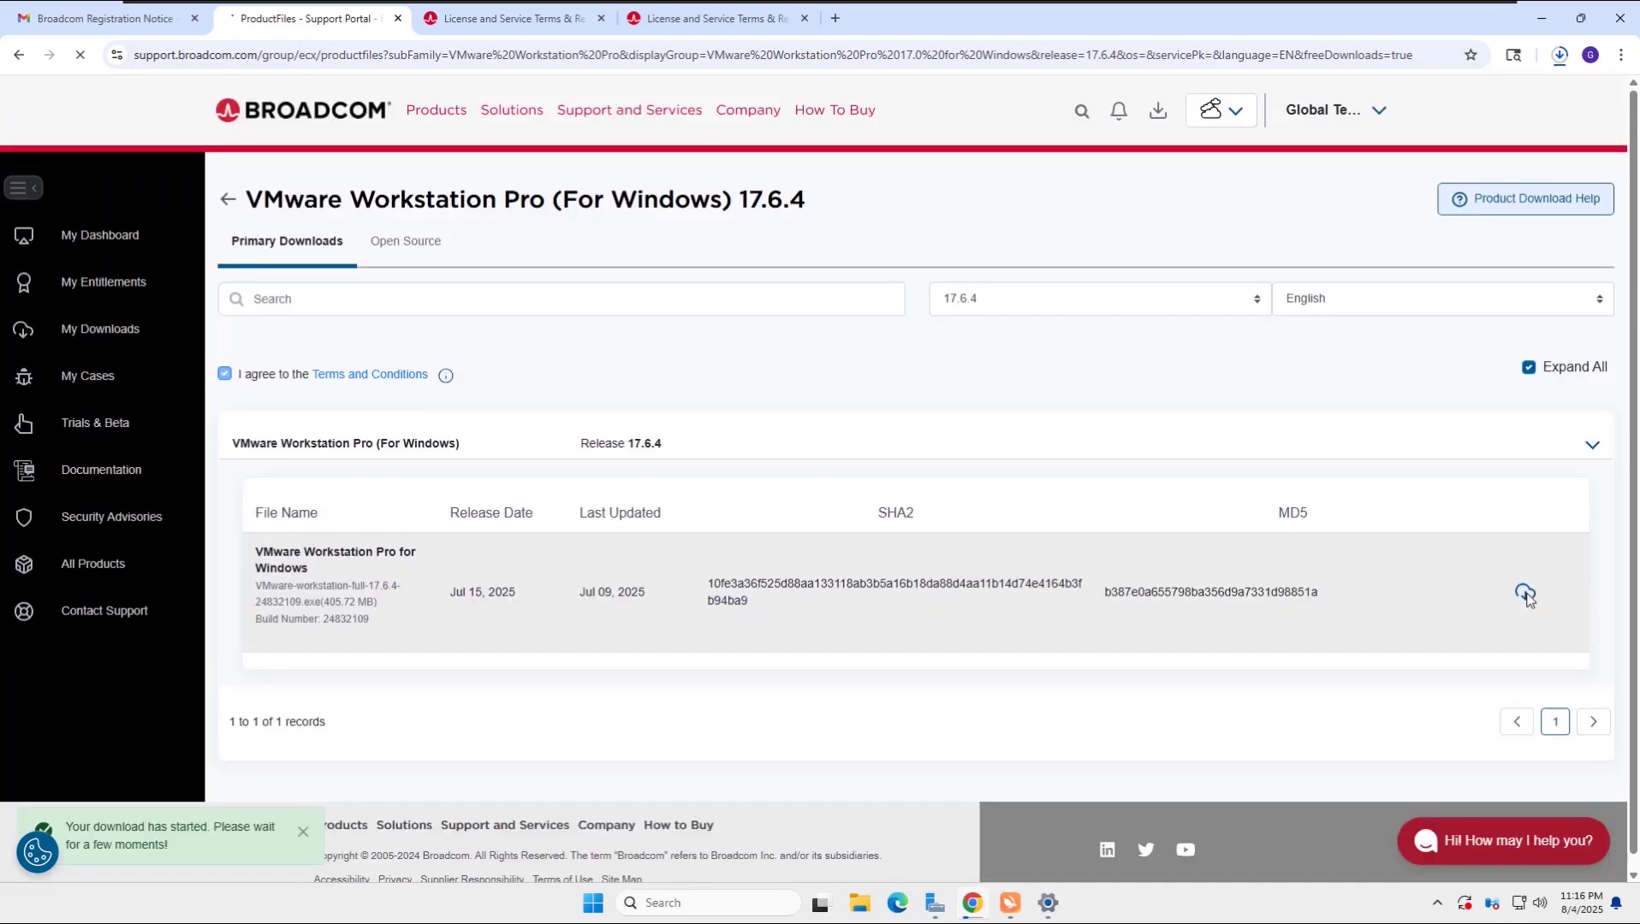